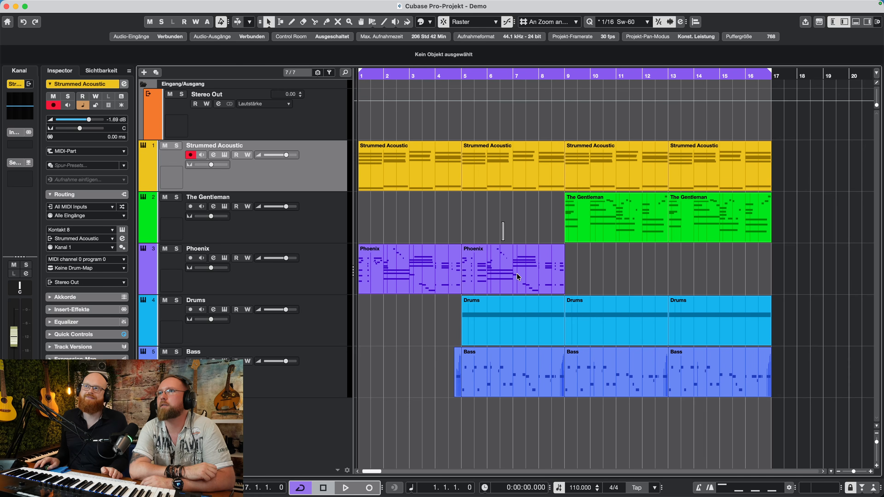
- Play the arrangement from bar 5 to hear the current mix, then stop playback
click(510, 268)
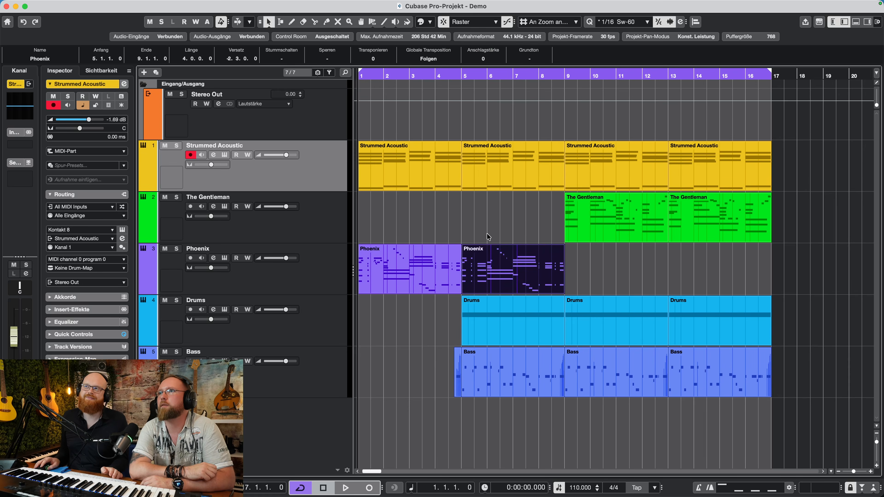
click(598, 280)
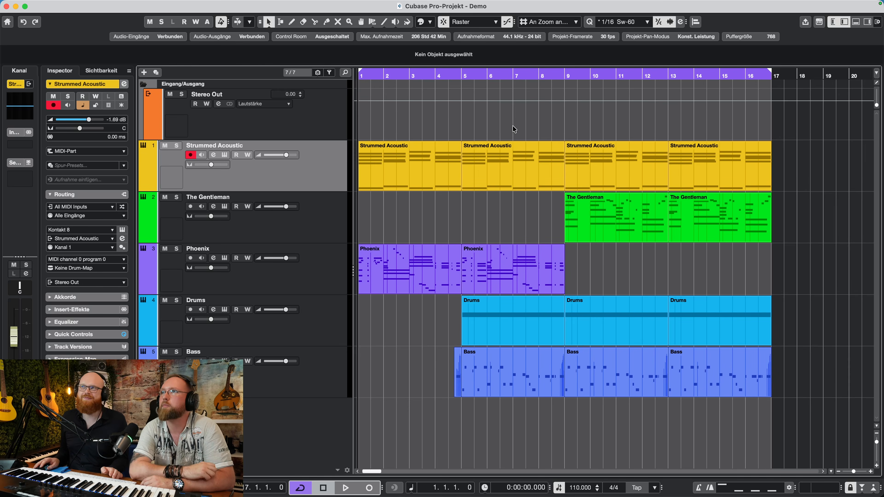
click(466, 75)
key(space)
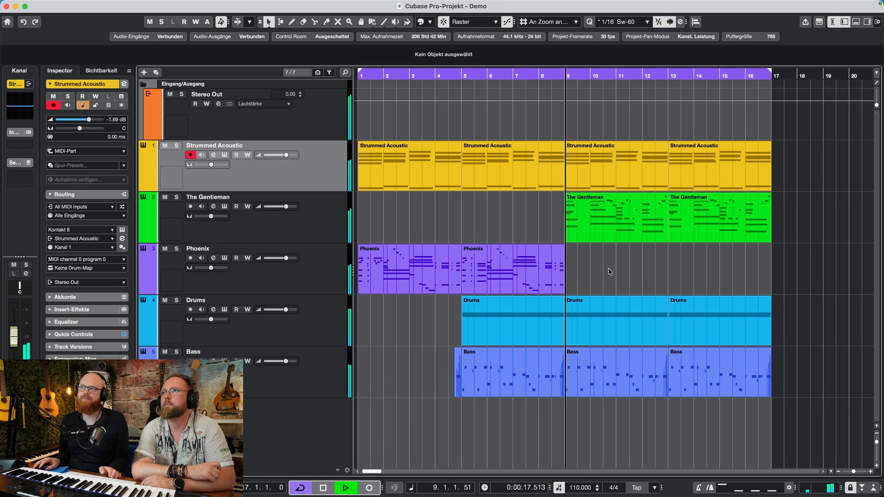
key(space)
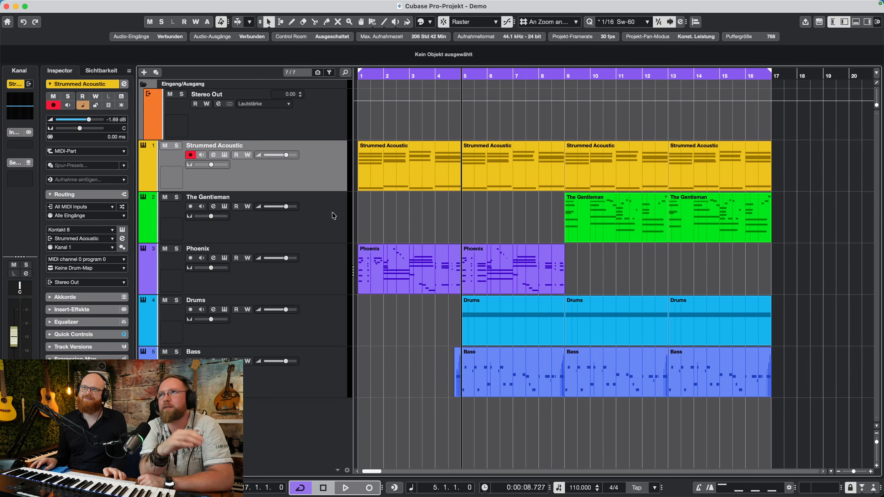
- Select The Gentleman, Phoenix, Drums and Bass tracks in turn, and play the arrangement from bar 5 again
click(306, 222)
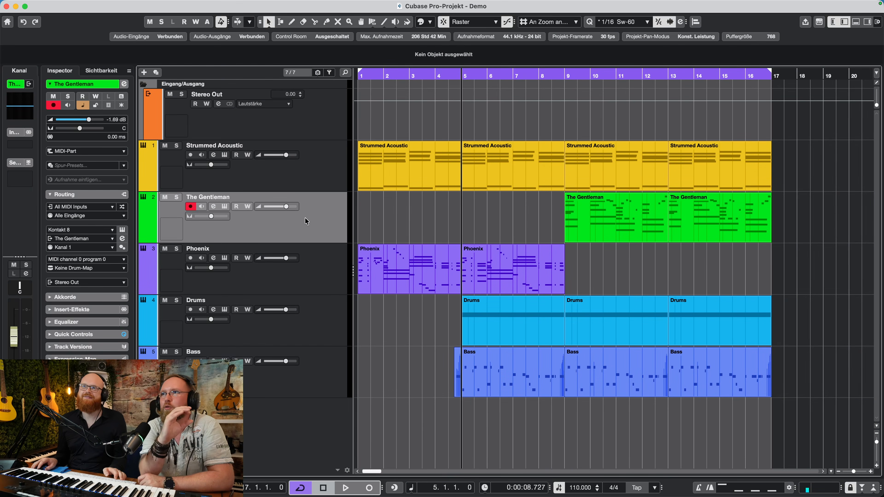
click(313, 260)
click(325, 338)
click(331, 393)
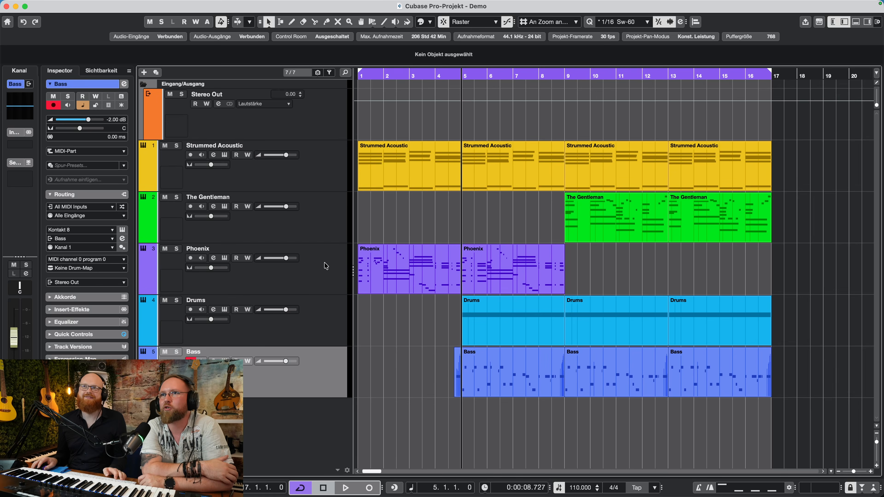
key(space)
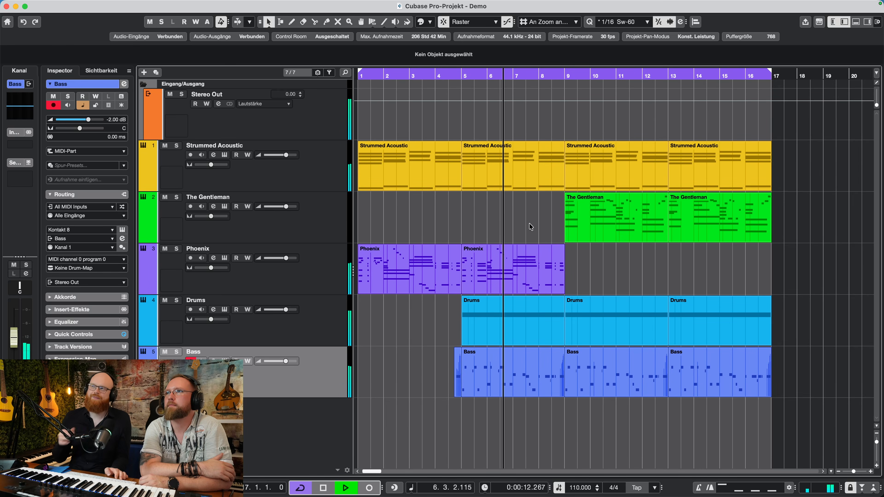
key(space)
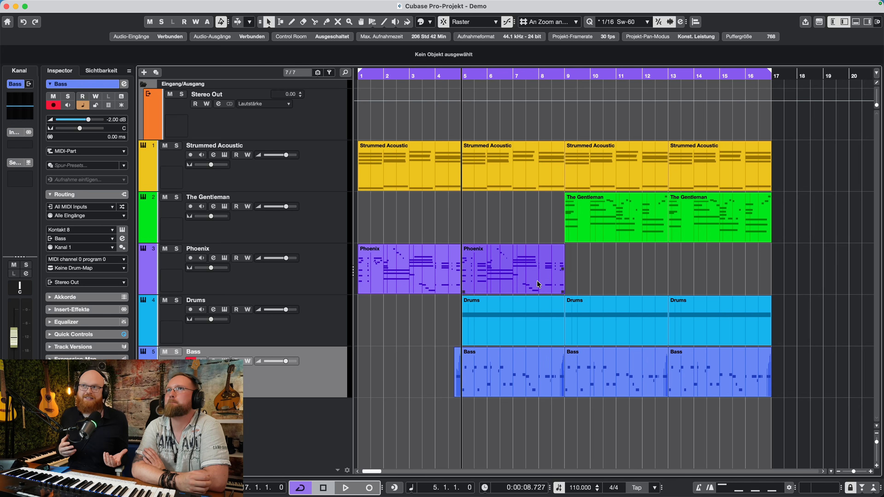
click(537, 281)
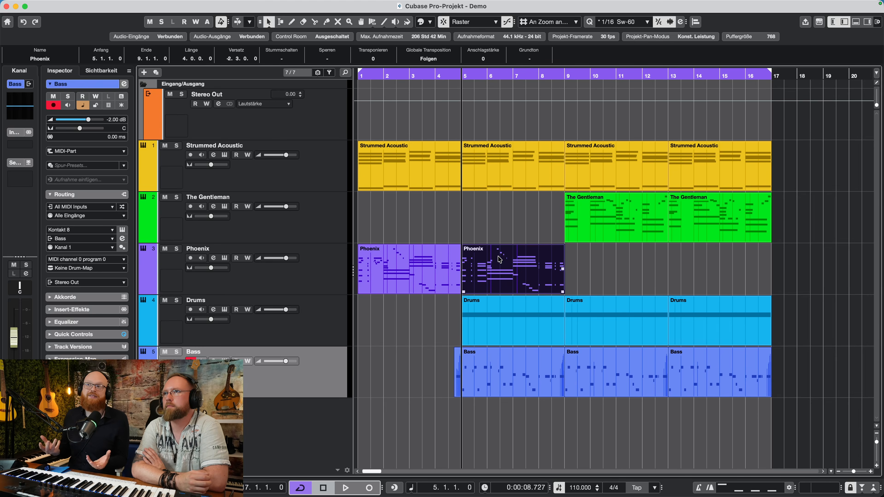
click(501, 240)
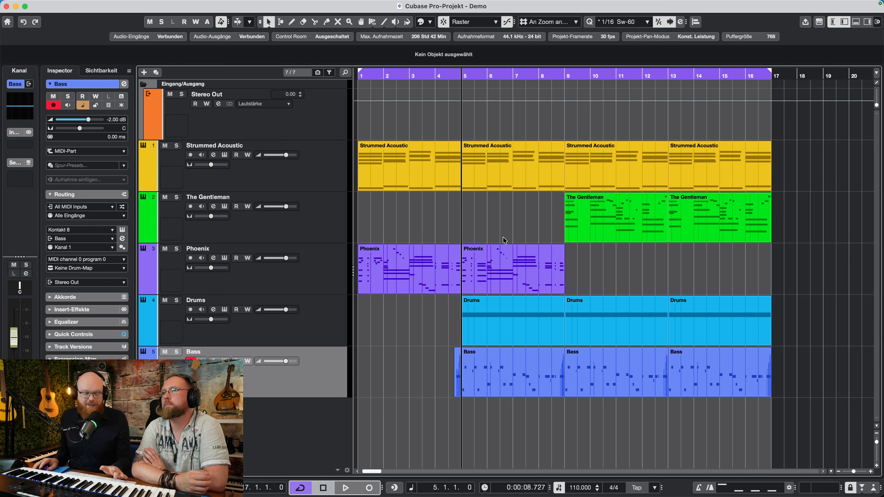
- Open the MixConsole, place it beside the track list and widen its channel strips to a value of 14
key(F3)
drag(410, 7, 800, 7)
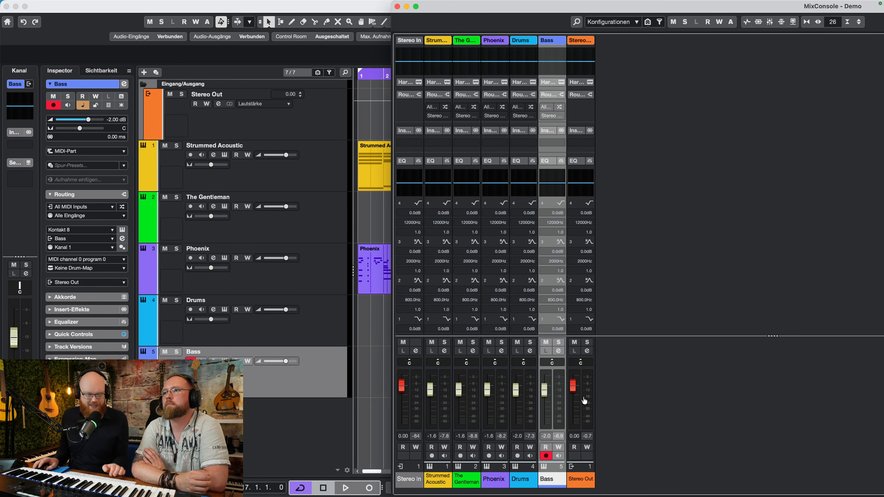
key(h)
key(h)
key(h)
key(h)
key(h)
key(h)
key(h)
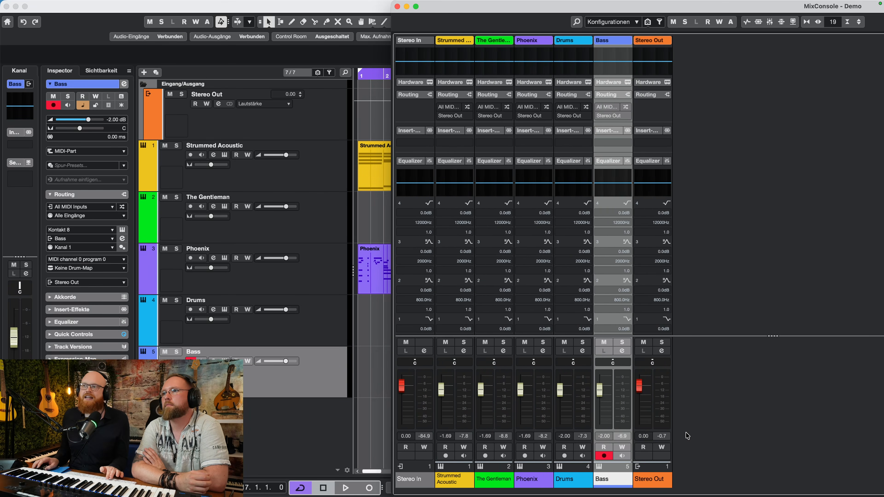
key(h)
key(h)
key(h)
key(h)
key(h)
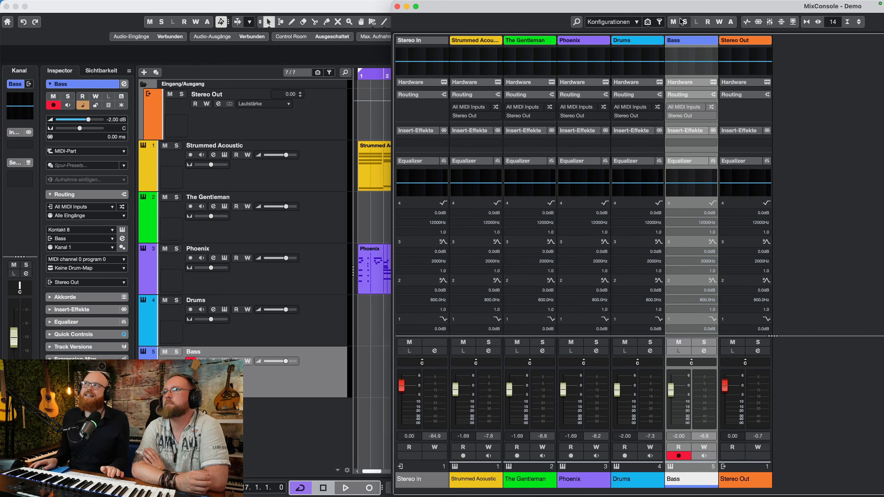
drag(676, 10, 591, 6)
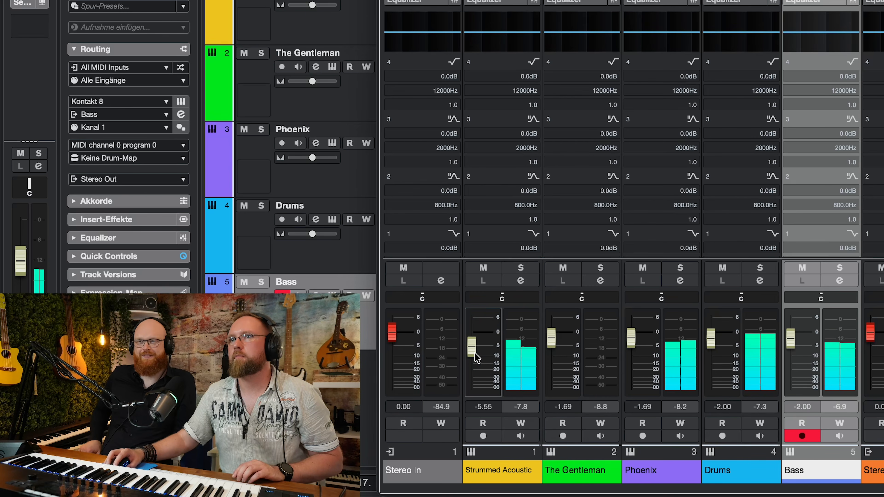
- Lower the Strummed Acoustic channel's volume fader to about -9.53 dB in the MixConsole
drag(475, 353, 474, 356)
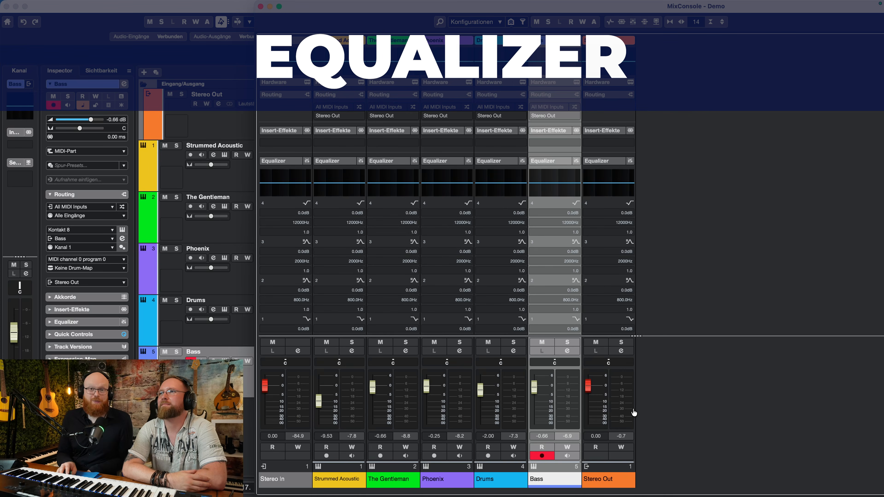
- Open the Bass channel settings and sweep equalizer band 3 through the low mids, ending with a 9.8 dB cut at 124.4 Hz
click(567, 351)
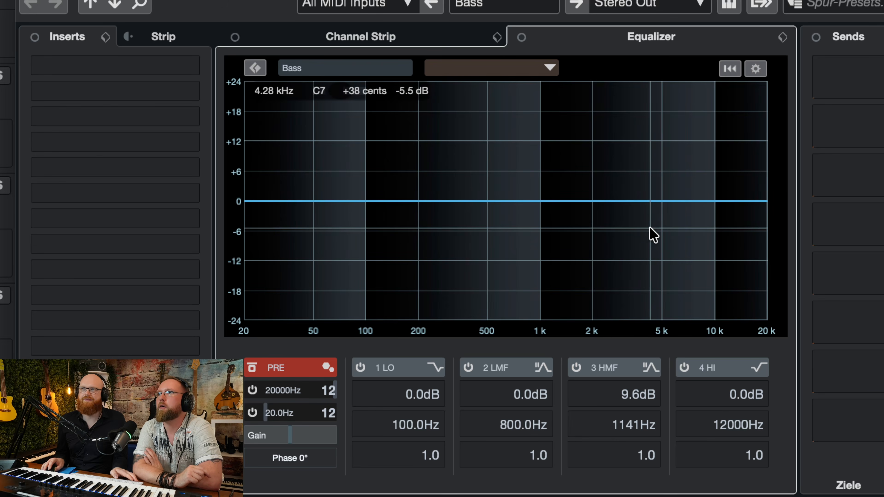
drag(500, 200, 348, 265)
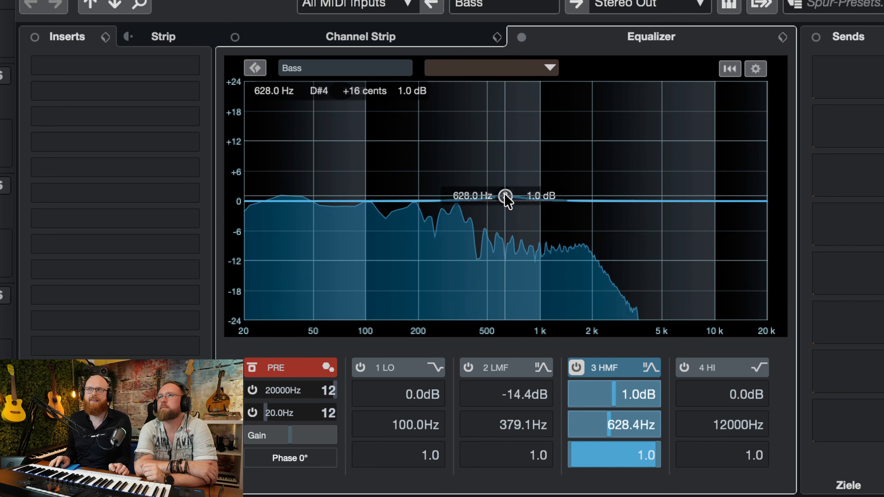
drag(506, 198, 458, 243)
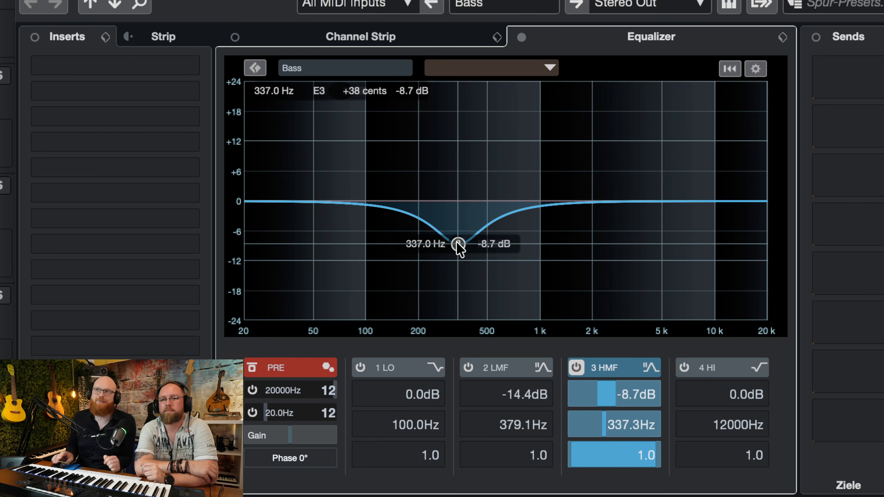
drag(458, 244, 370, 260)
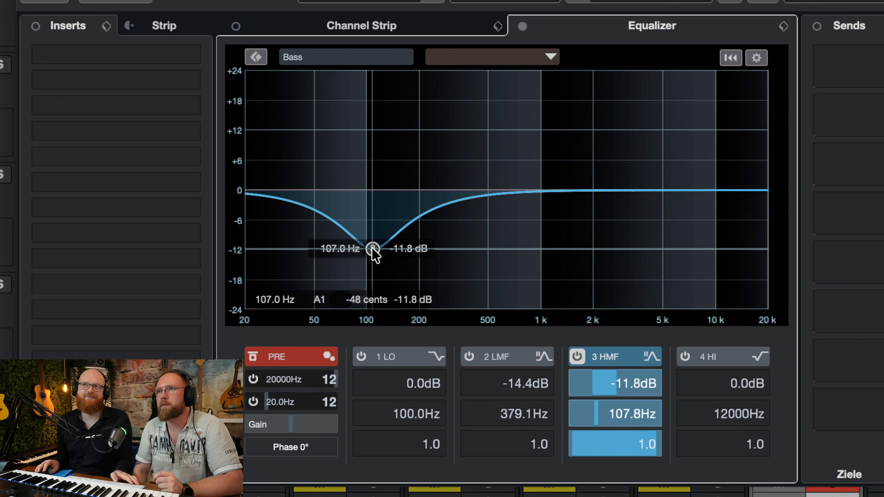
drag(372, 249, 391, 245)
- Add Bass EQ band 2 as a 6.3 dB boost at 183.4 Hz and move band 3 to 2648 Hz at +8.9 dB
click(597, 212)
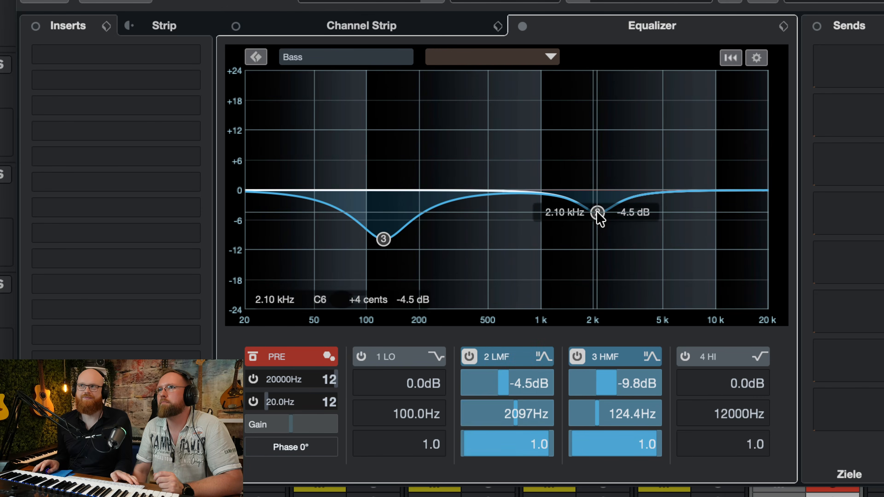
drag(386, 238, 617, 146)
drag(598, 212, 415, 159)
- Enable the low band 1 on the Bass equalizer and raise the high band 4 to 7.1 dB at 9310 Hz
click(365, 356)
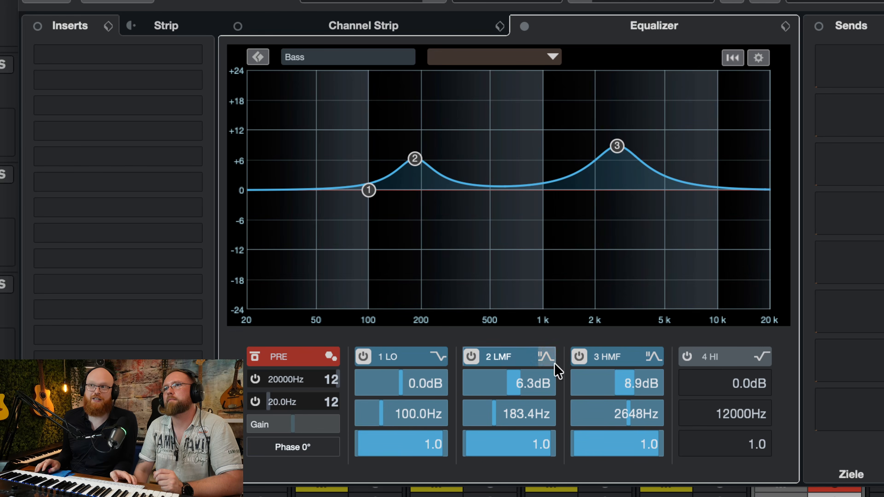
click(687, 356)
click(687, 356)
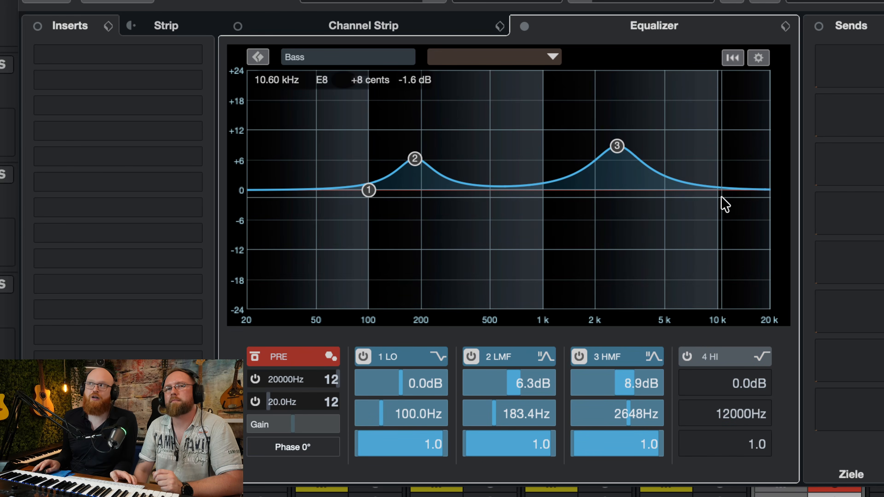
drag(730, 191, 713, 158)
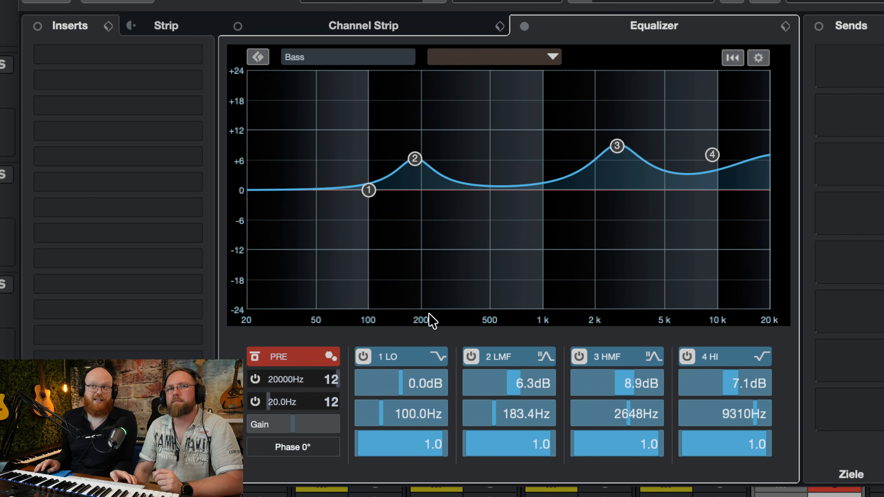
- Activate the Bass channel's high-cut and low-cut filters and bring the high cut down to 2154 Hz during playback
click(253, 379)
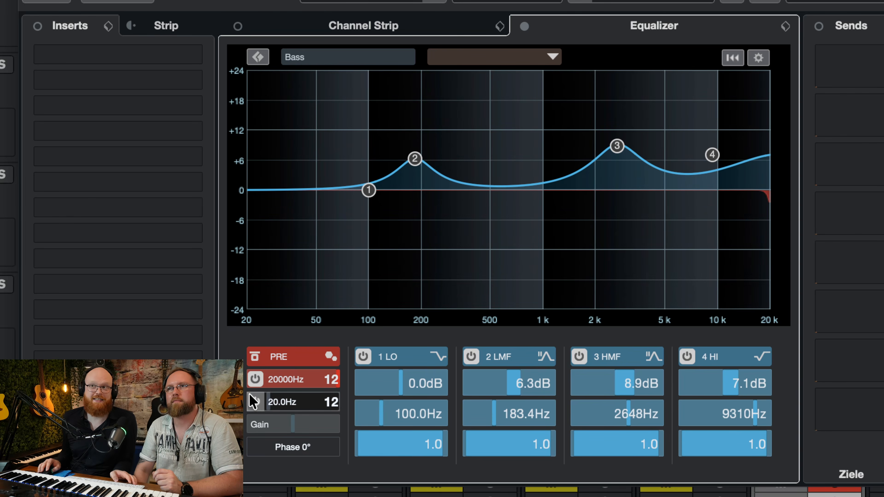
click(253, 400)
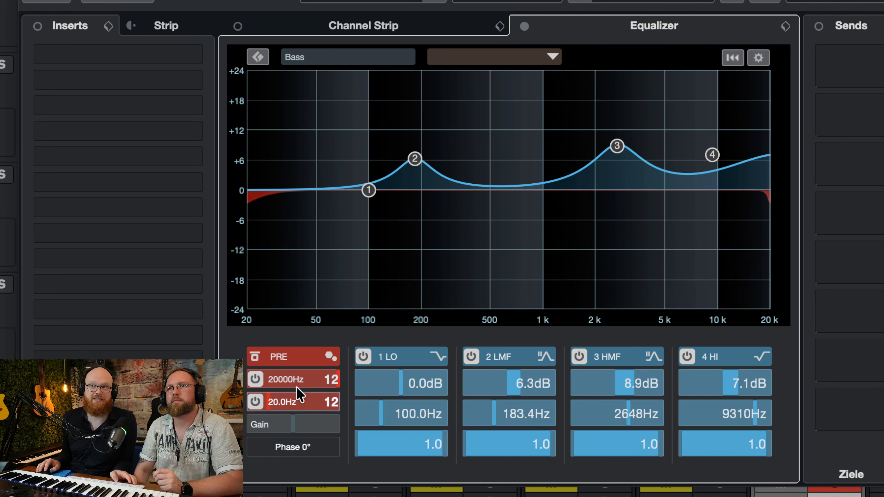
drag(308, 344, 309, 301)
drag(300, 412, 261, 460)
drag(300, 386, 253, 409)
key(space)
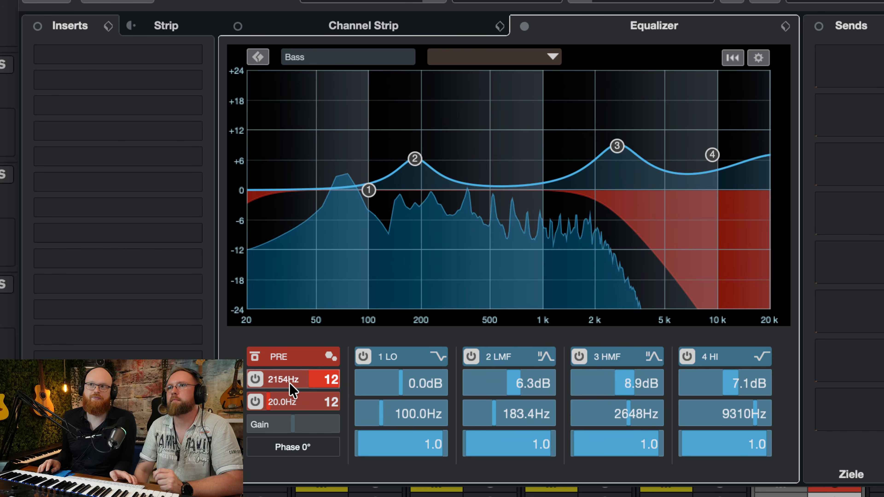
mouse_move(301, 380)
mouse_down()
mouse_move(265, 391)
mouse_move(297, 384)
mouse_up()
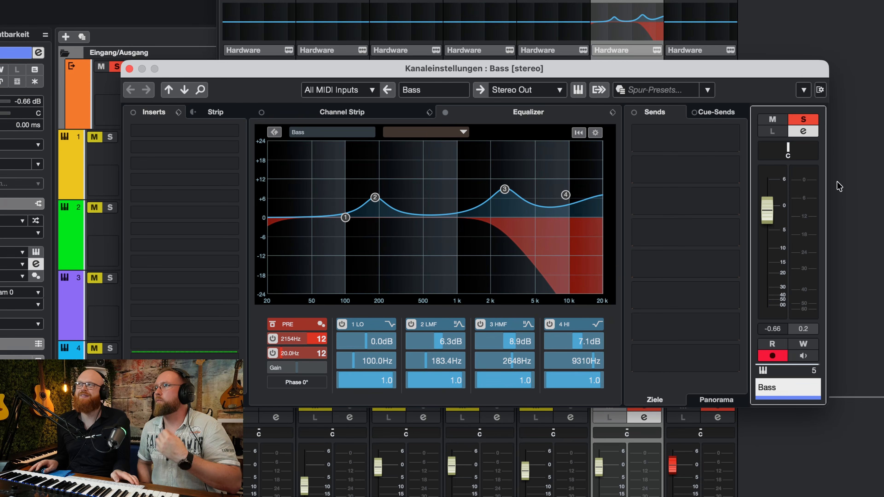
- Turn off solo on the Bass channel and toggle its mute on and back off
click(802, 122)
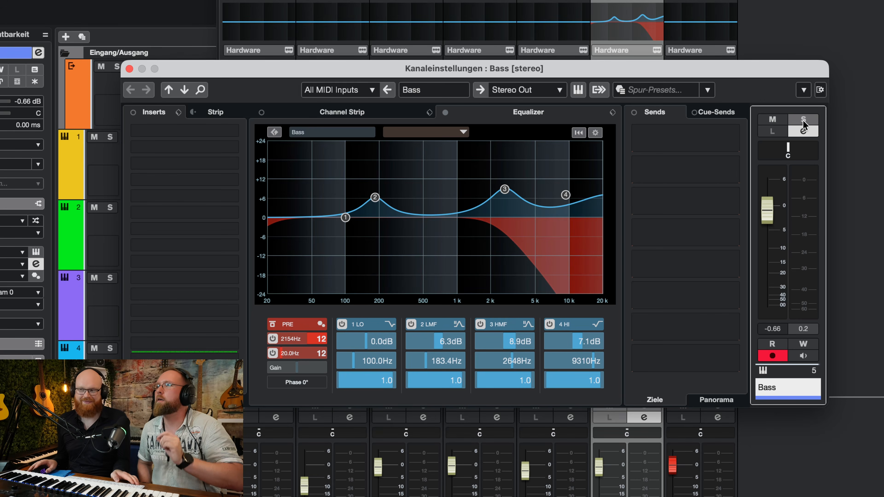
click(772, 120)
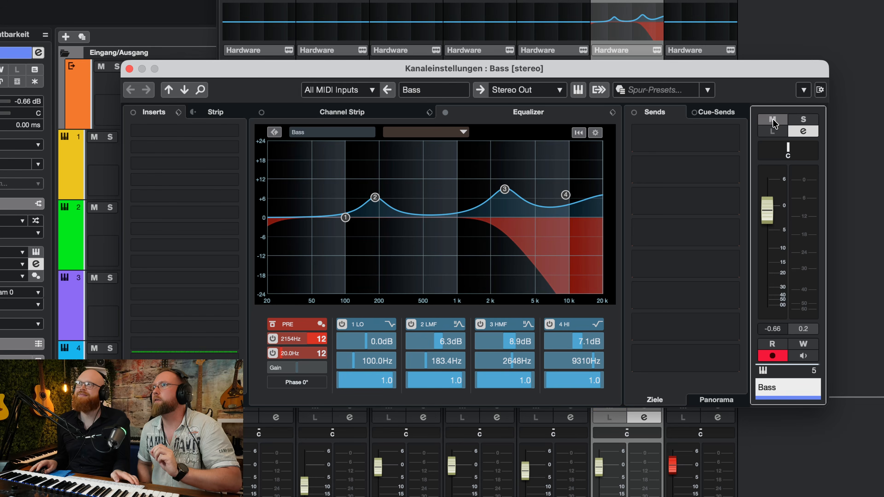
click(773, 121)
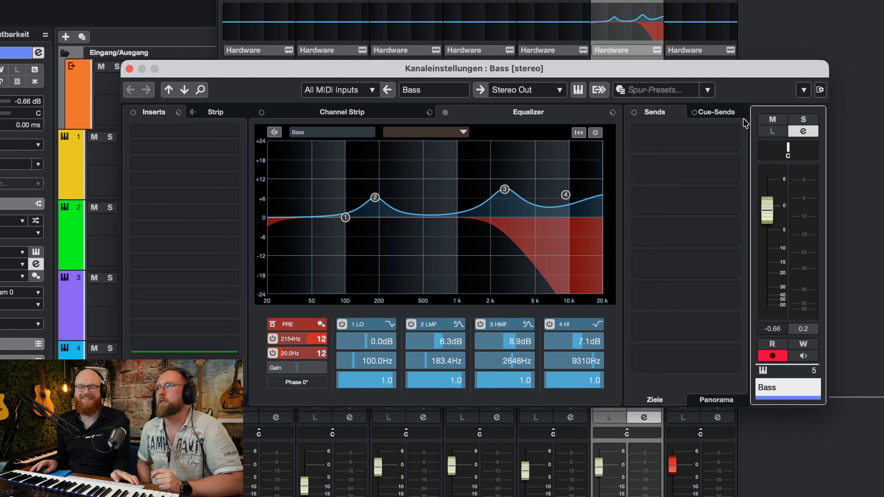
- Switch off the Bass equalizer and cut filters, and try a 3.0 dB boost at 46.4 Hz with band 3
click(445, 112)
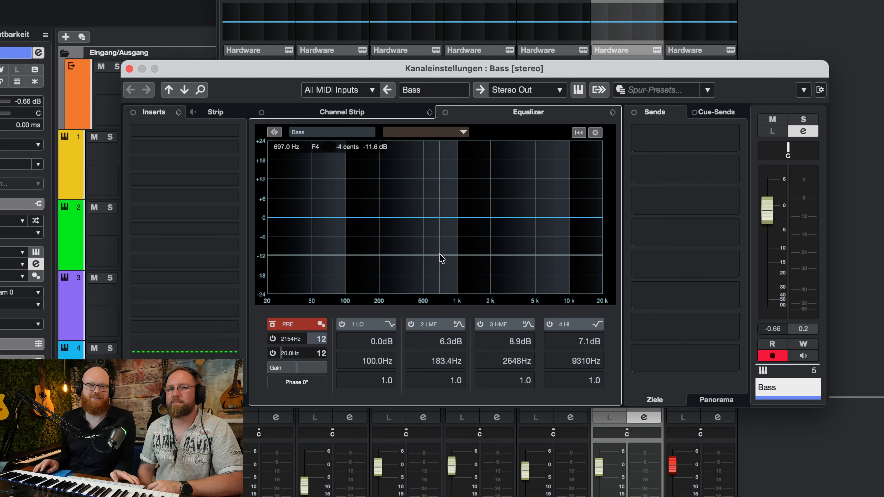
drag(447, 243, 308, 208)
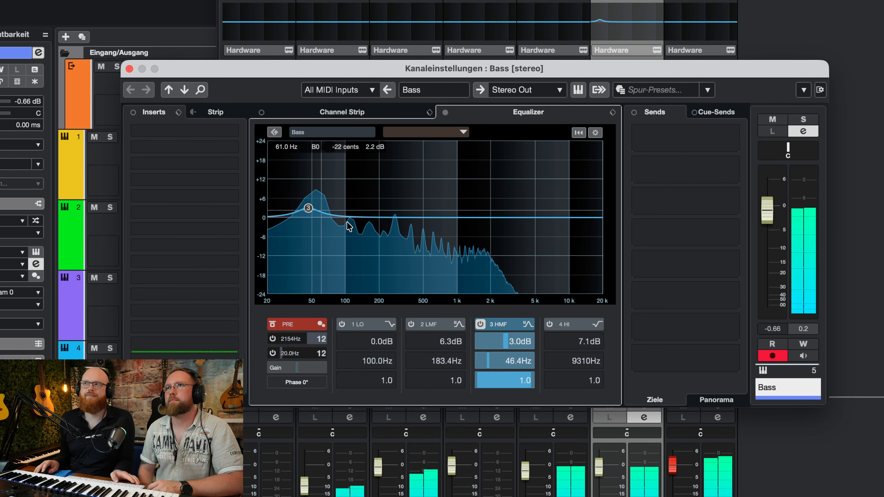
click(479, 324)
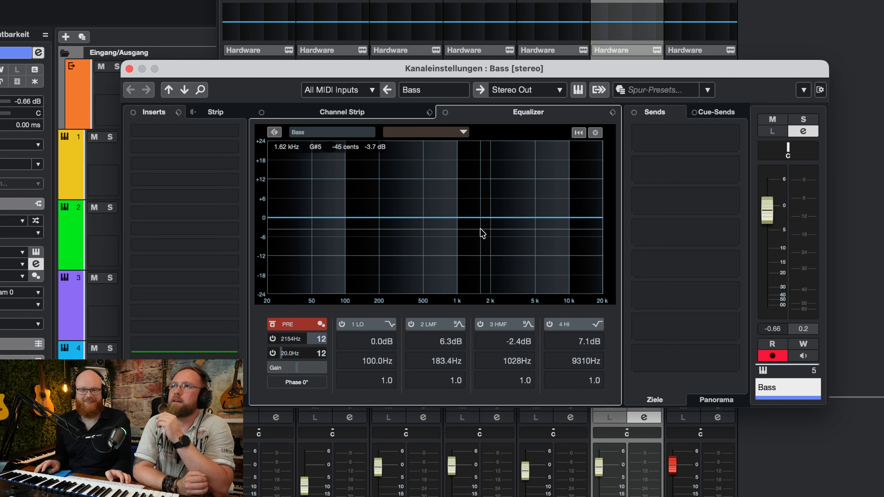
- Reactivate Bass EQ band 3 and sweep it as a boost down to 304.1 Hz at +3.3 dB
drag(474, 224, 446, 197)
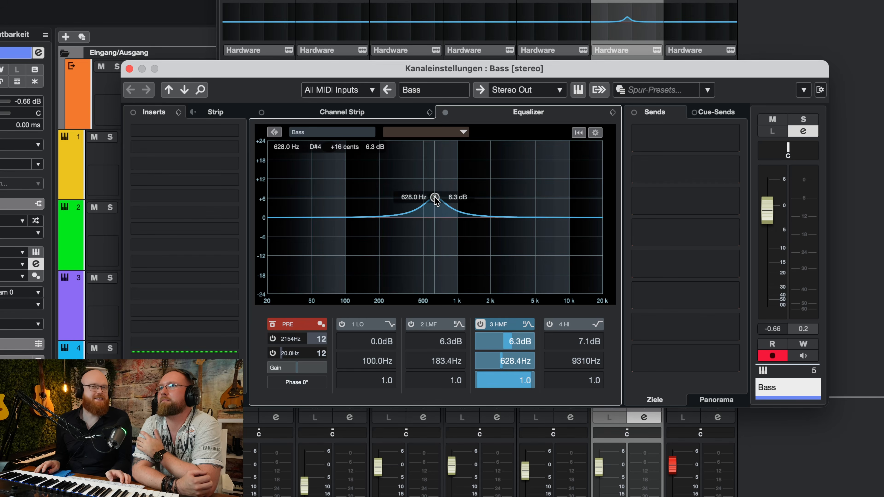
drag(435, 208, 403, 199)
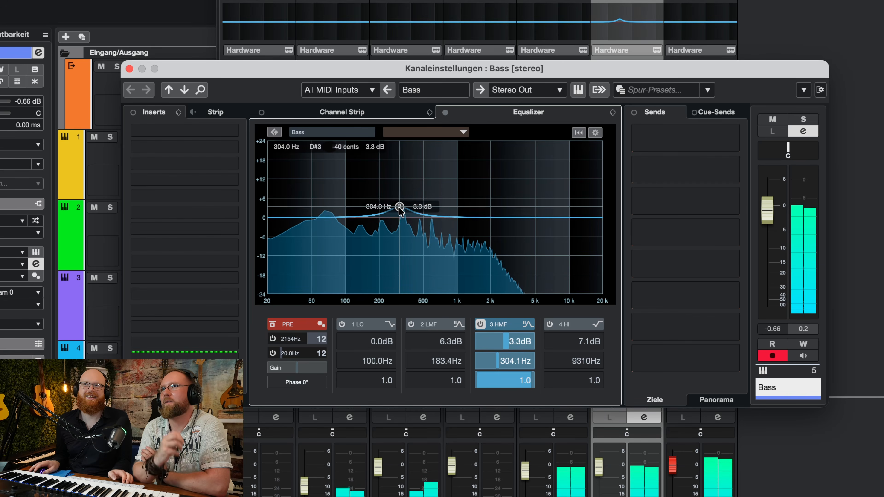
- Turn Bass EQ band 3 into a cut of -3.9 dB at 328.7 Hz and close the Bass channel settings
drag(401, 197, 400, 230)
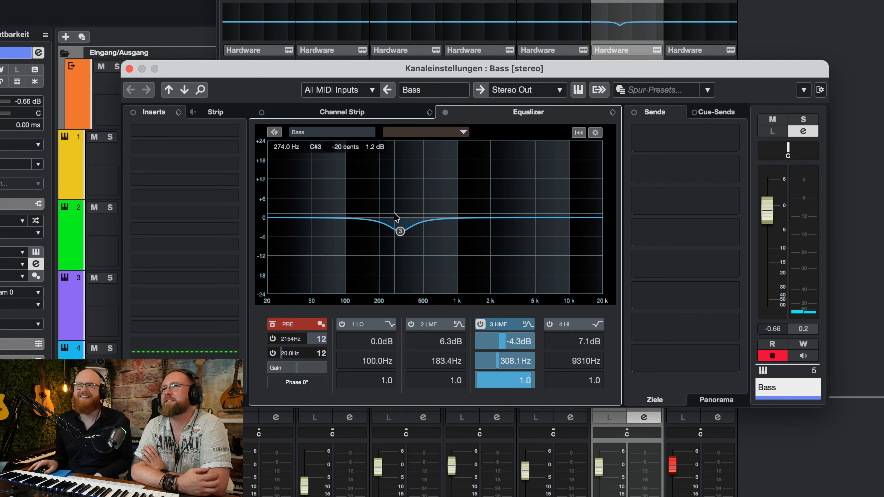
drag(401, 230, 403, 232)
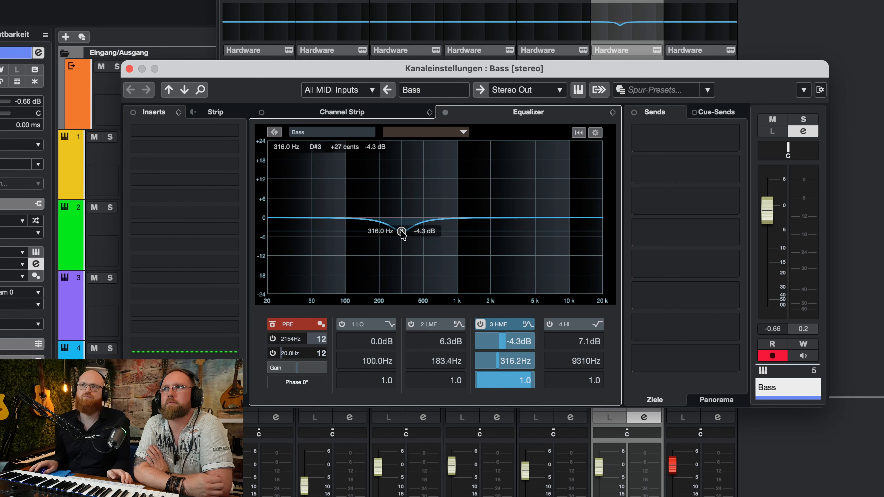
mouse_move(402, 234)
mouse_down()
mouse_move(403, 192)
mouse_move(404, 232)
mouse_up()
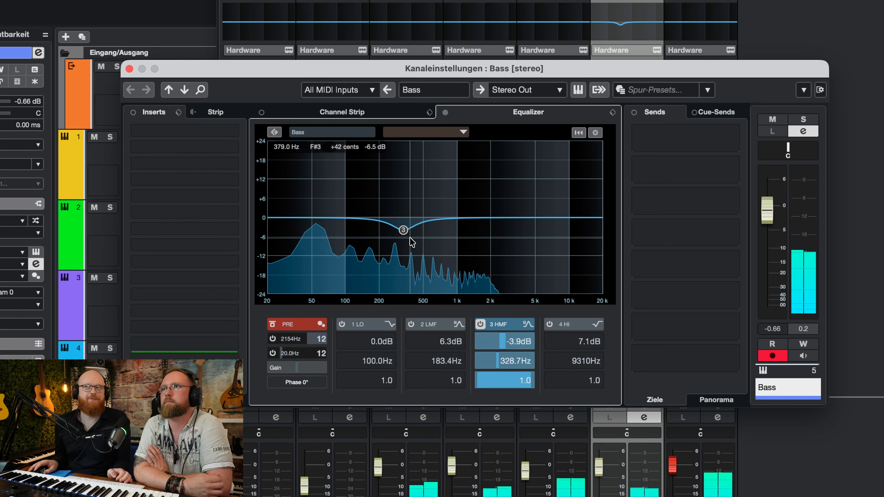
mouse_move(404, 231)
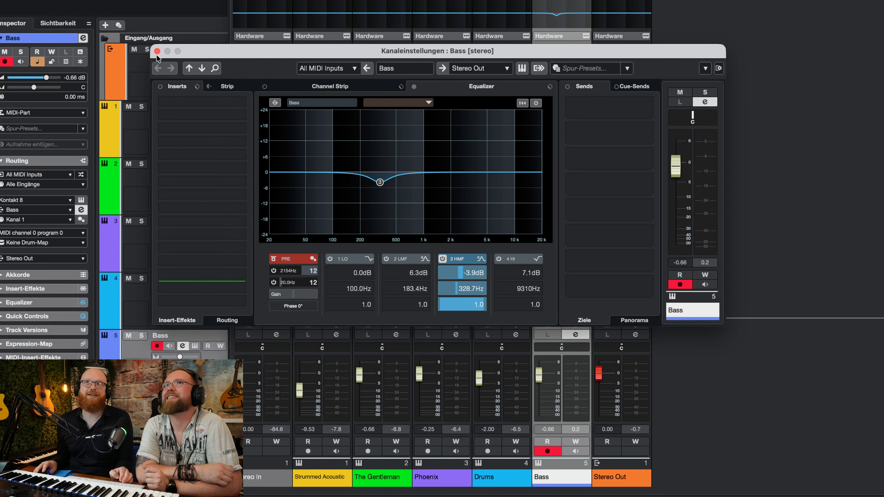
click(157, 51)
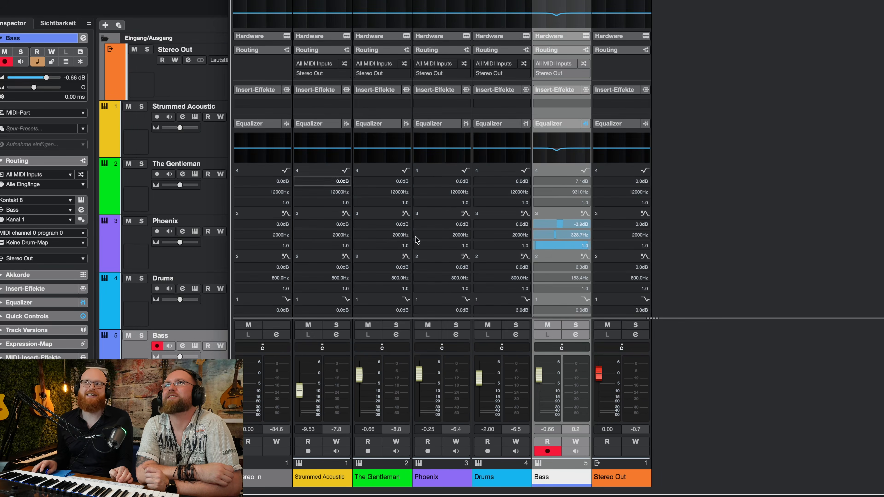
- Play the song and boost the Drums channel with EQ band 3 by 3.3 dB at 82.1 Hz
key(space)
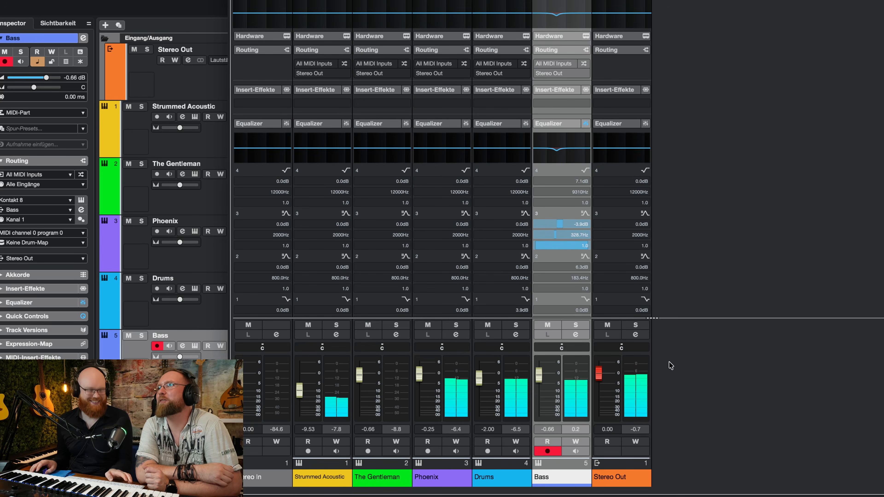
click(511, 333)
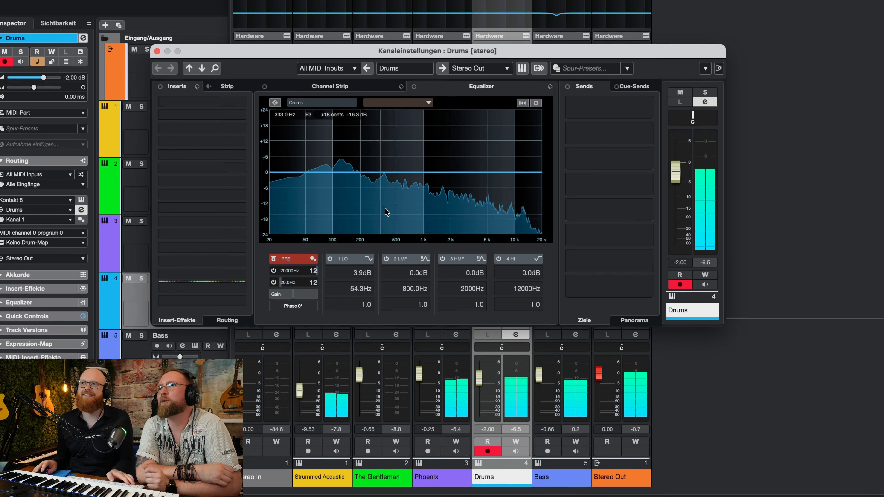
drag(431, 172, 325, 163)
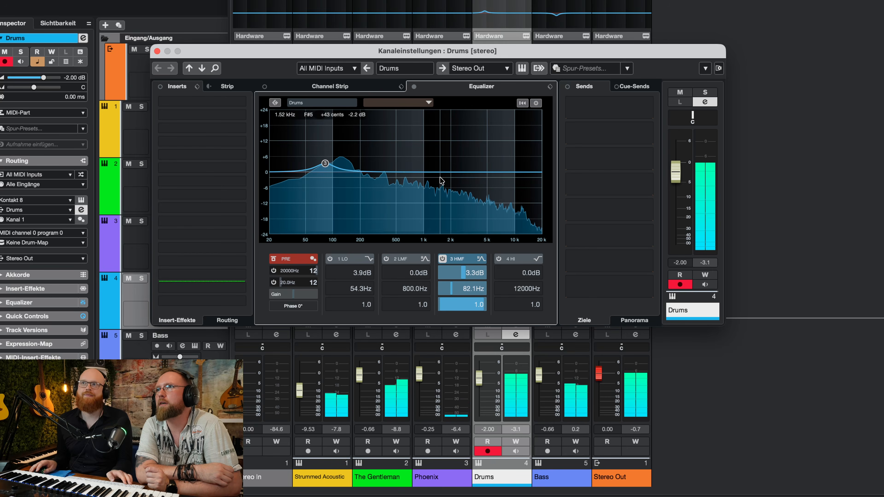
- Cut the Strummed Acoustic channel's highs with EQ band 4 at -5.3 dB and 9679 Hz, and close its channel settings
click(328, 335)
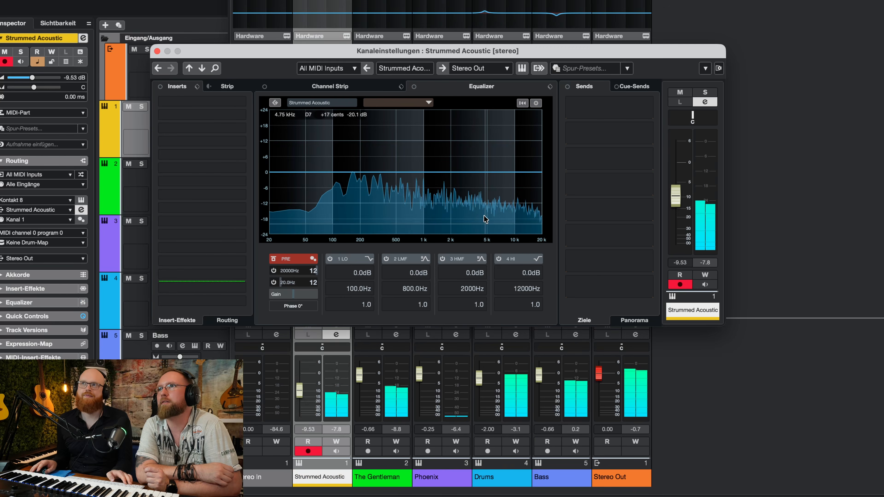
click(515, 177)
drag(514, 177, 514, 186)
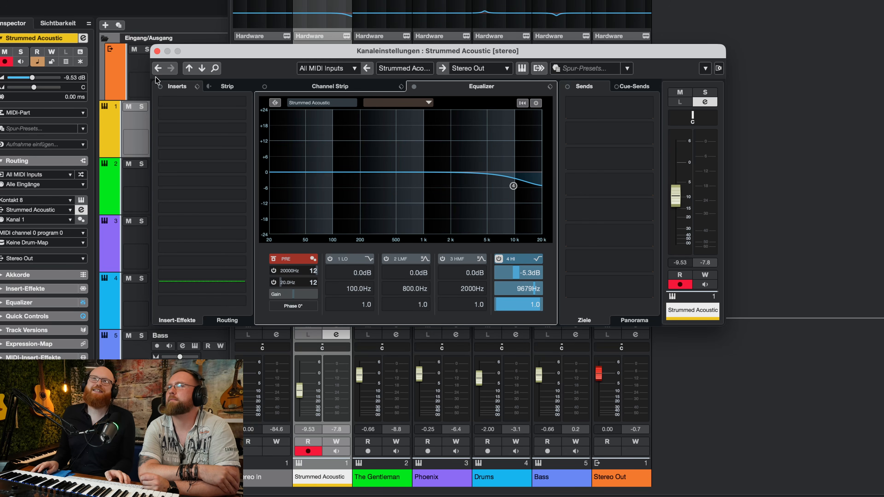
click(157, 51)
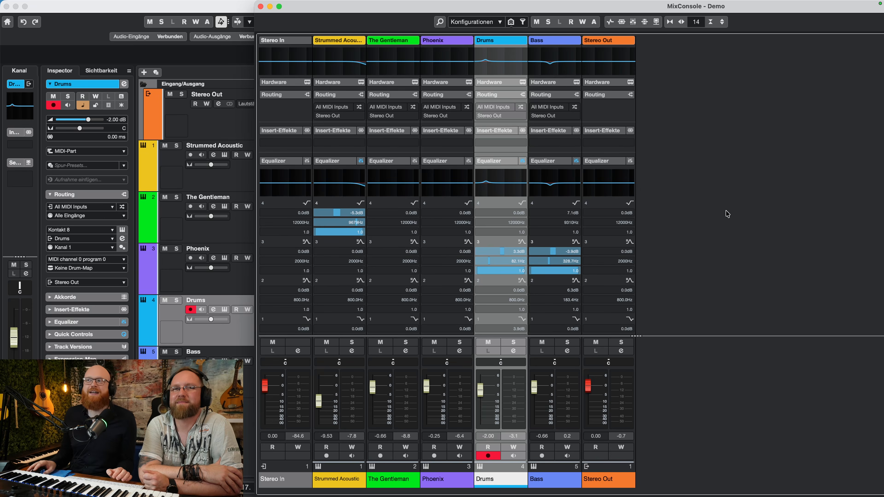
- Insert the Compressor from the Dynamics category into the Drums channel's first insert slot
click(515, 350)
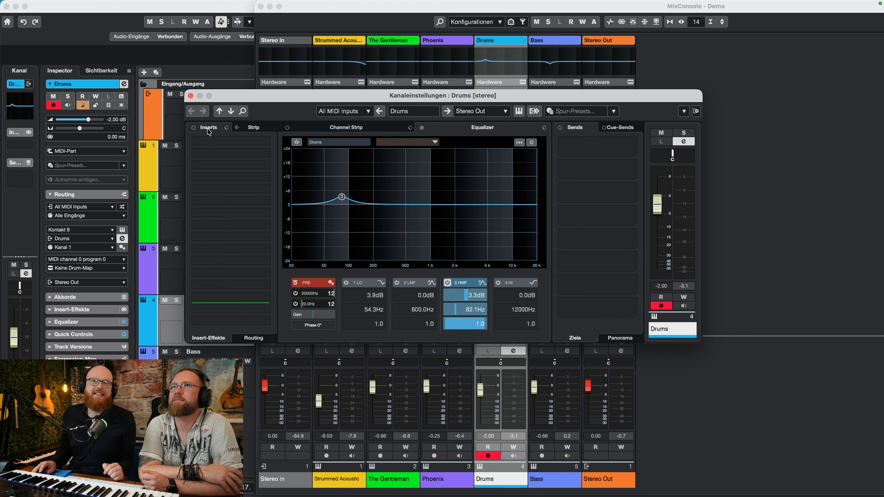
click(266, 142)
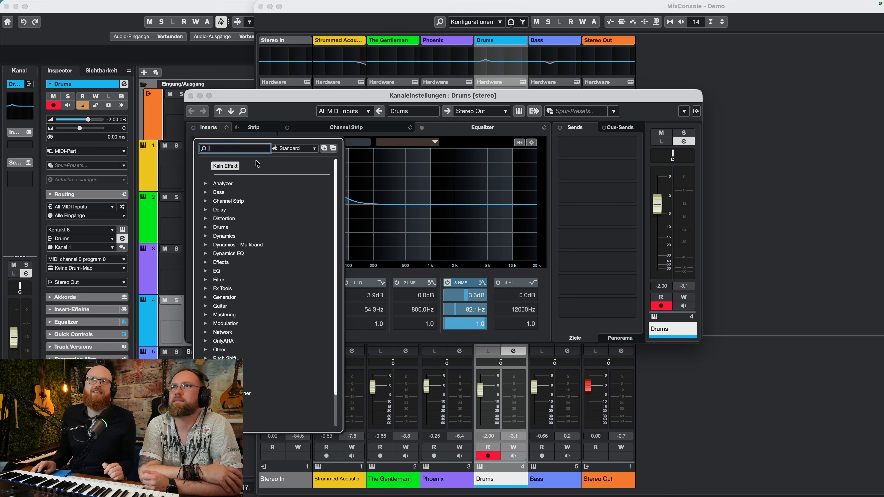
click(206, 237)
scroll(244, 313, down, 10)
scroll(278, 342, down, 5)
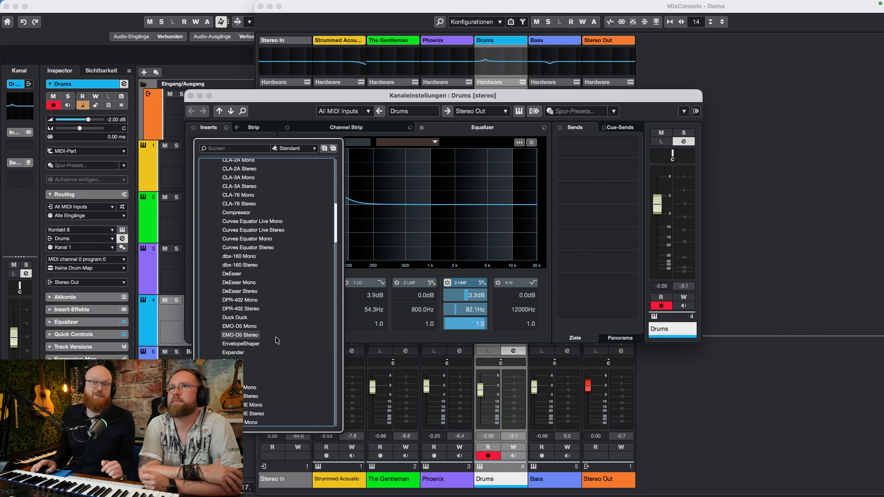
scroll(275, 336, down, 5)
scroll(275, 333, up, 5)
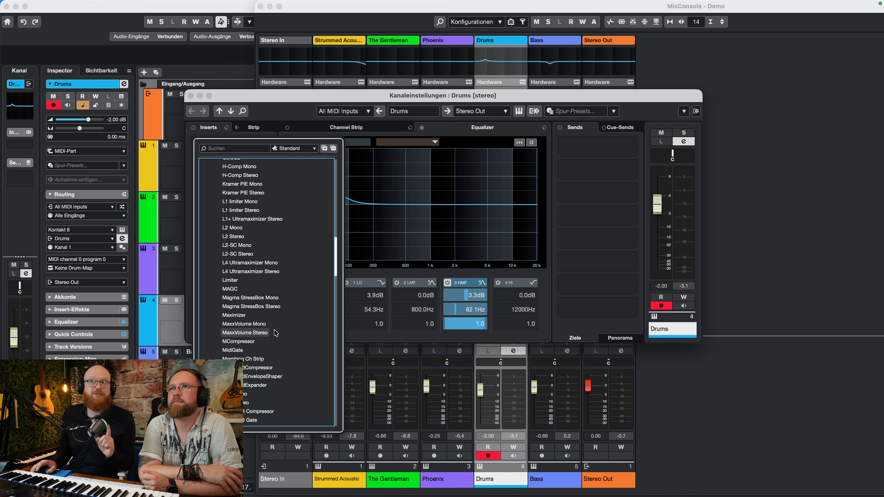
scroll(275, 334, up, 2)
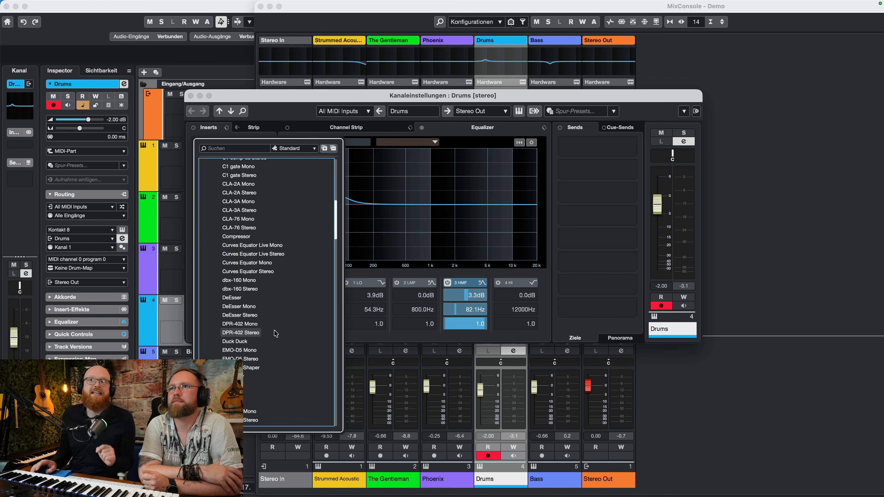
click(232, 240)
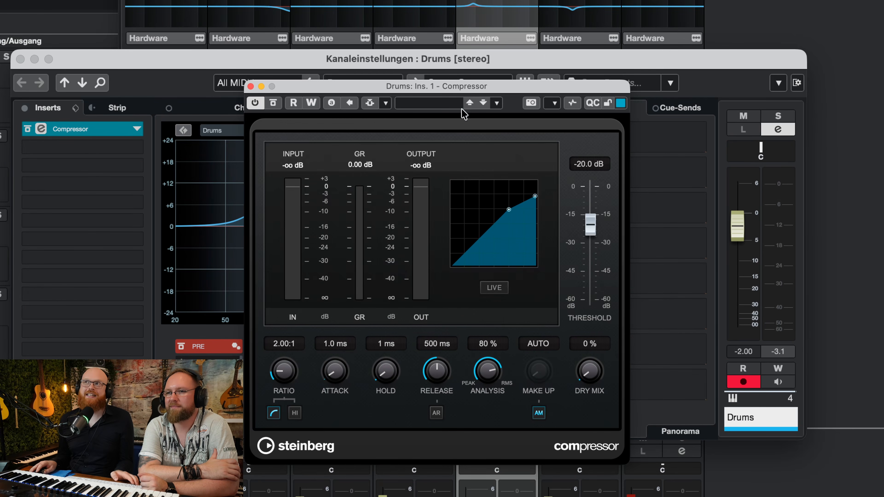
drag(463, 93, 500, 89)
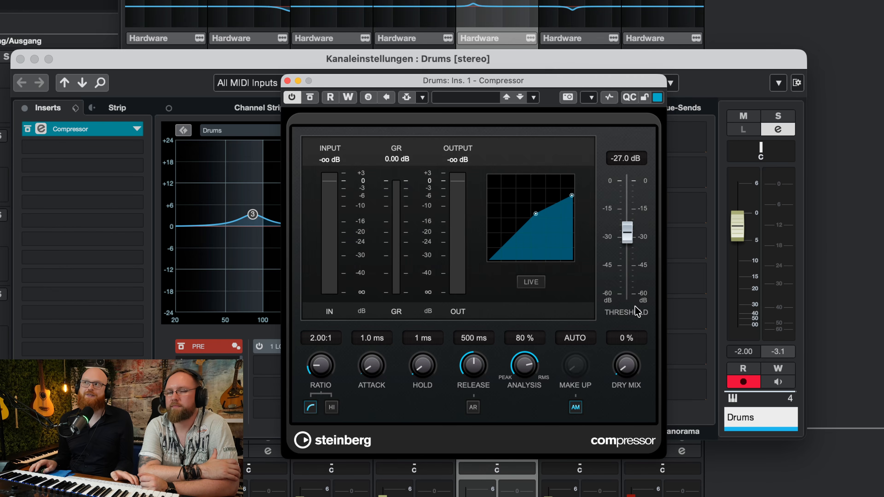
- Try the Drums compressor at 4.20:1 ratio, 21.5 ms attack, 129 ms release and -28.9 dB threshold, and reset the gain reduction peak
mouse_move(627, 241)
mouse_down()
mouse_move(627, 229)
mouse_move(628, 237)
mouse_up()
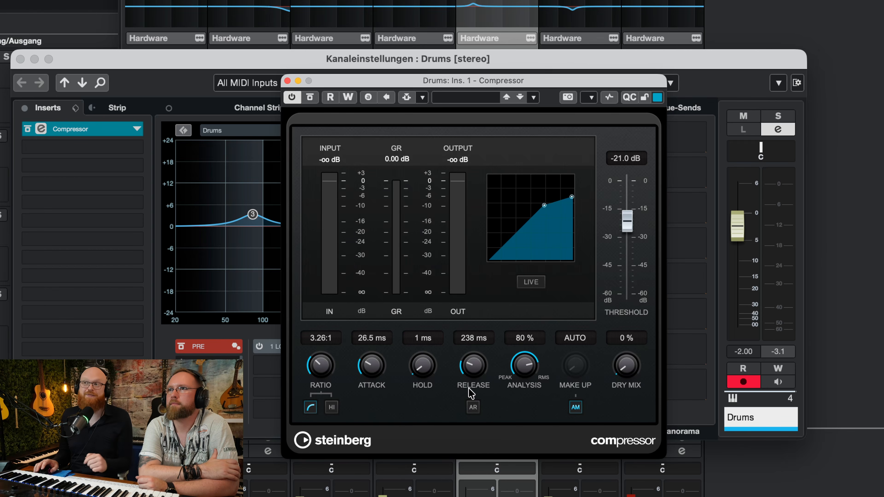
drag(633, 214, 621, 220)
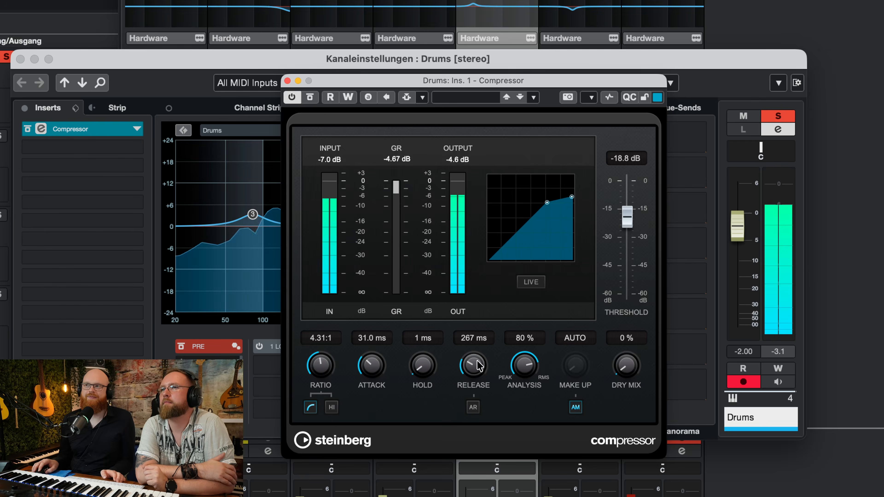
drag(476, 364, 474, 383)
drag(370, 366, 369, 400)
drag(322, 360, 323, 363)
mouse_move(630, 213)
mouse_down()
mouse_move(630, 188)
mouse_move(630, 248)
mouse_move(629, 231)
mouse_up()
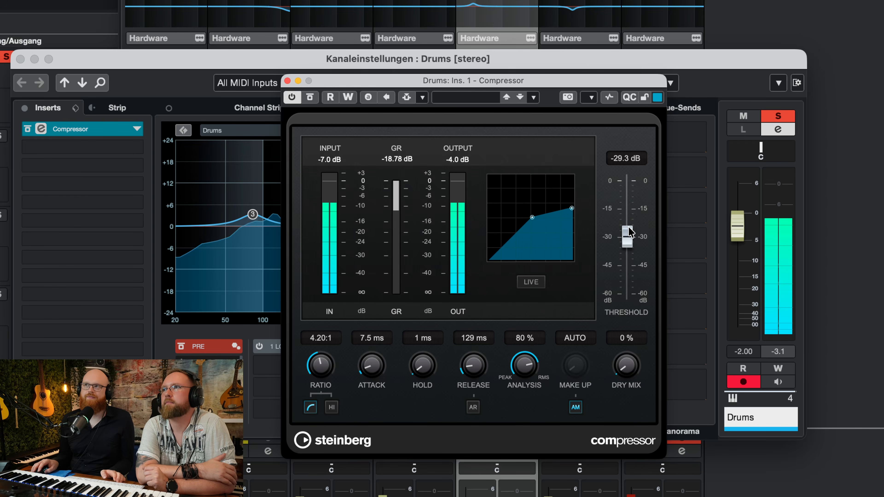
drag(370, 365, 368, 350)
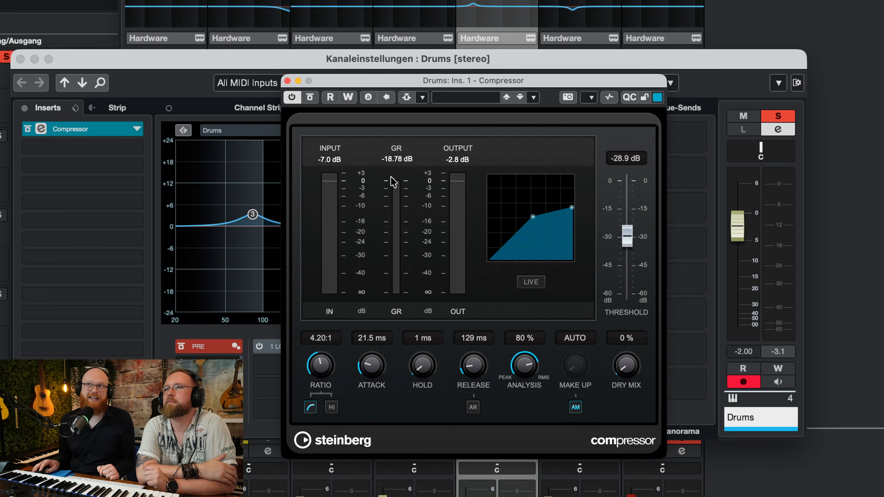
click(394, 160)
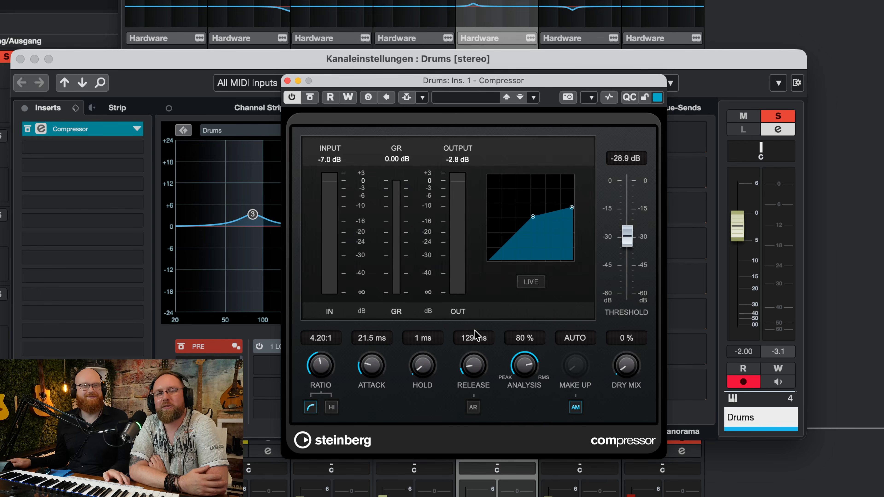
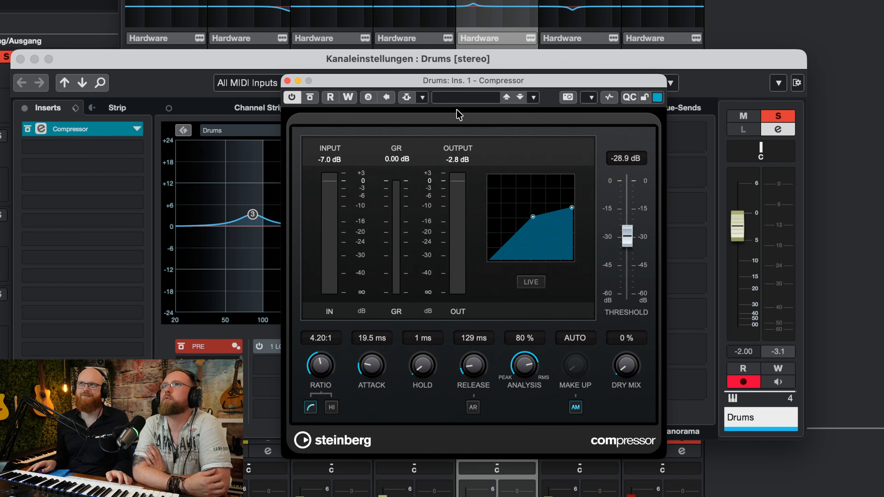
- Load the Funky Drums preset into the Drums compressor and audition it during playback
click(457, 99)
scroll(513, 316, down, 3)
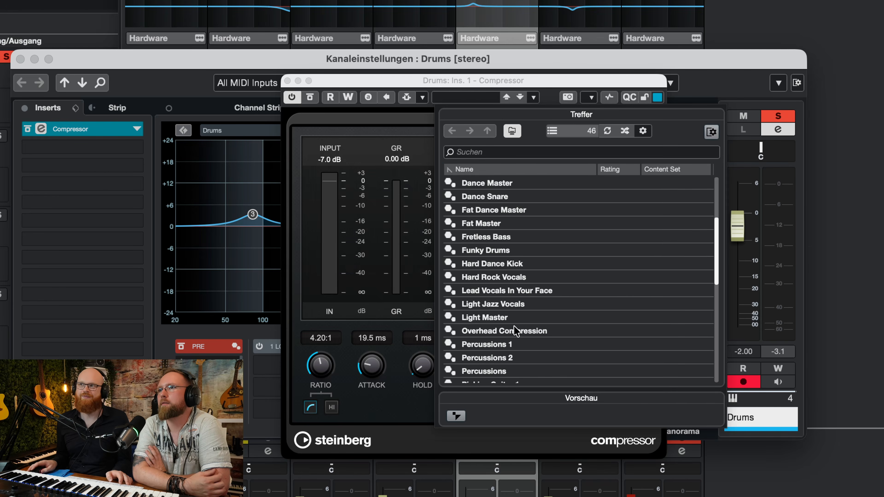
double_click(478, 248)
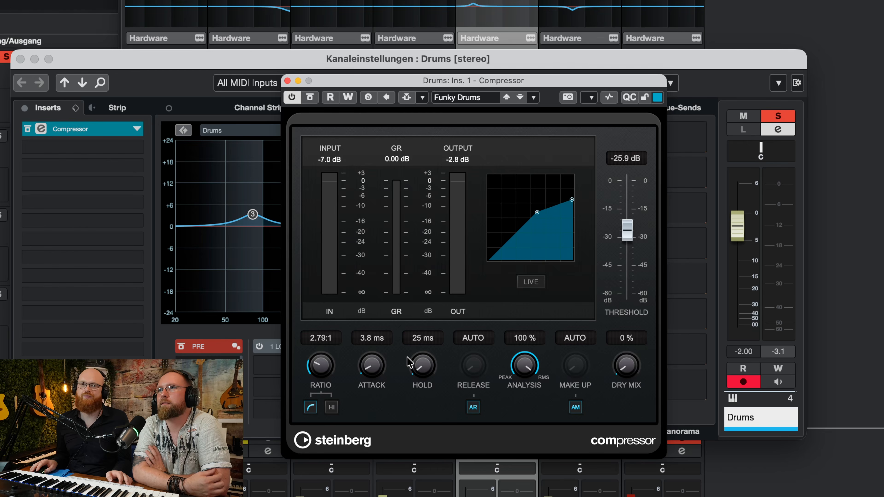
key(space)
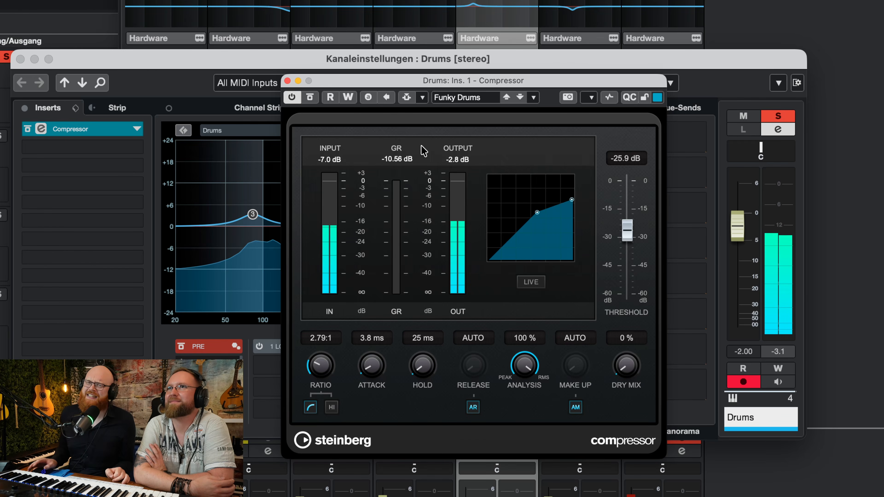
key(space)
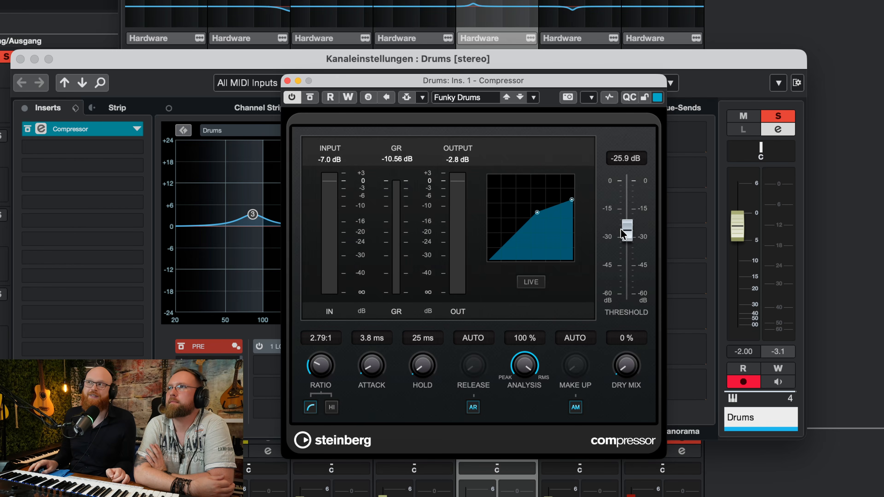
- Raise the Drums compressor threshold to -14.6 dB, resetting the gain reduction peak and checking it during playback
drag(623, 233, 624, 213)
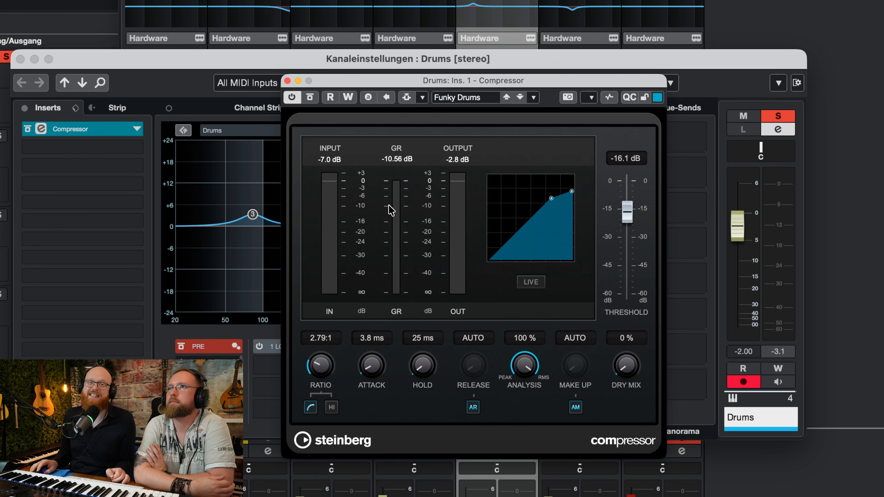
click(397, 157)
key(space)
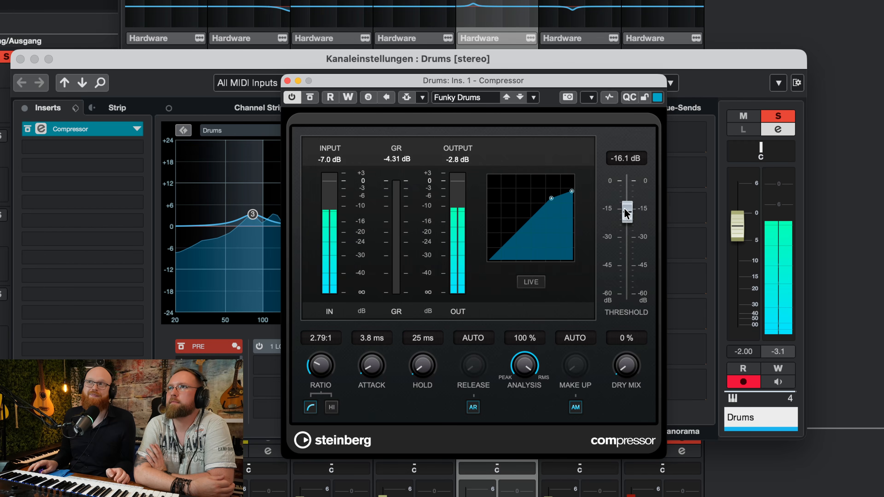
drag(626, 207, 626, 213)
key(space)
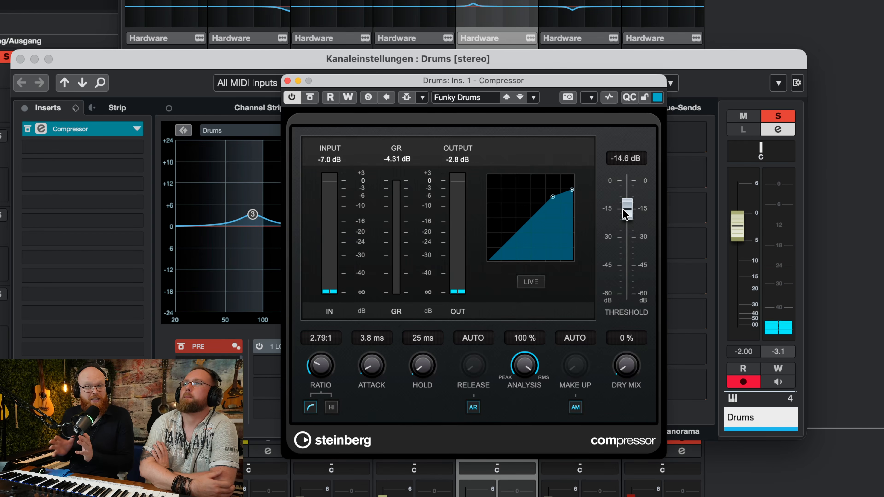
- Compare the drums with the compressor bypassed and active, close the compressor window, and turn off solo on Drums
click(310, 98)
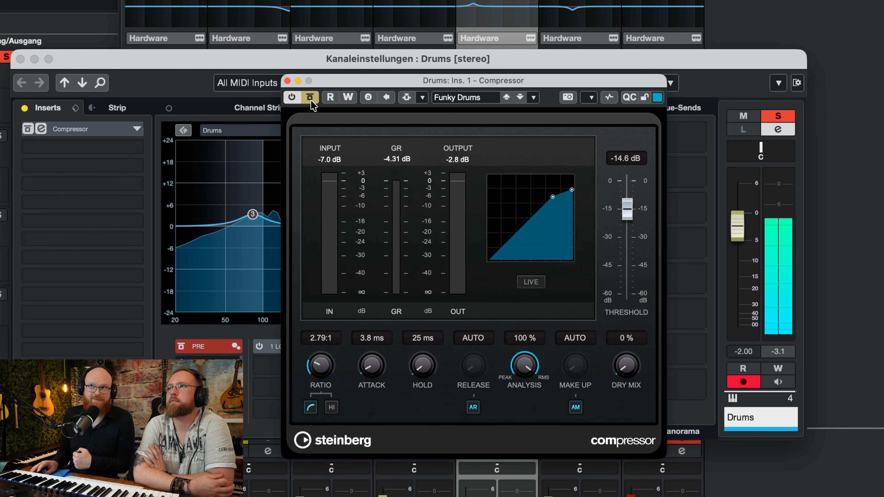
click(310, 98)
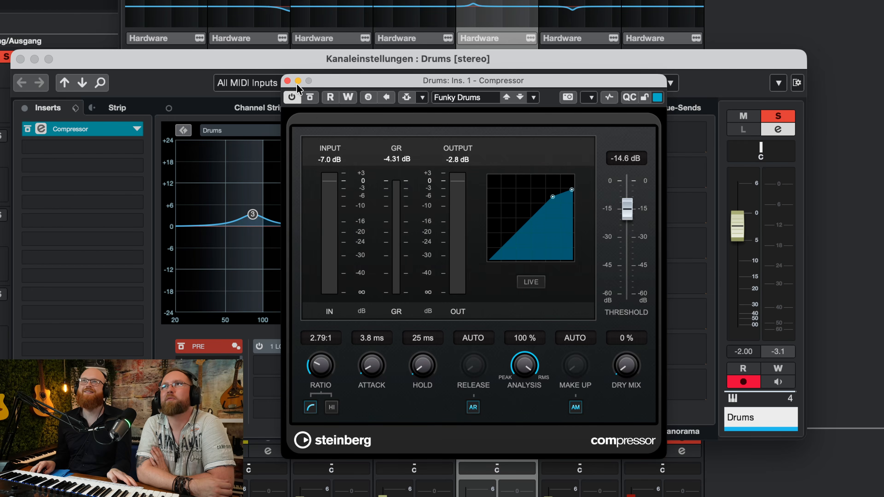
click(287, 80)
click(770, 120)
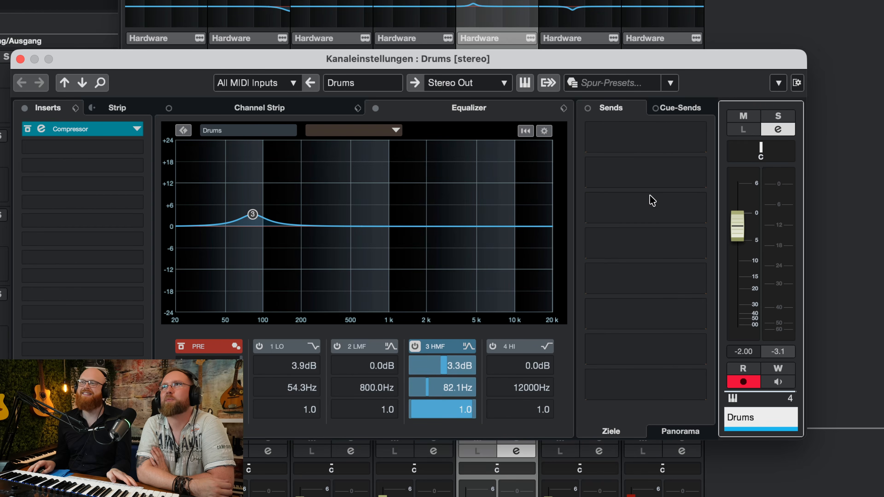
mouse_move(677, 233)
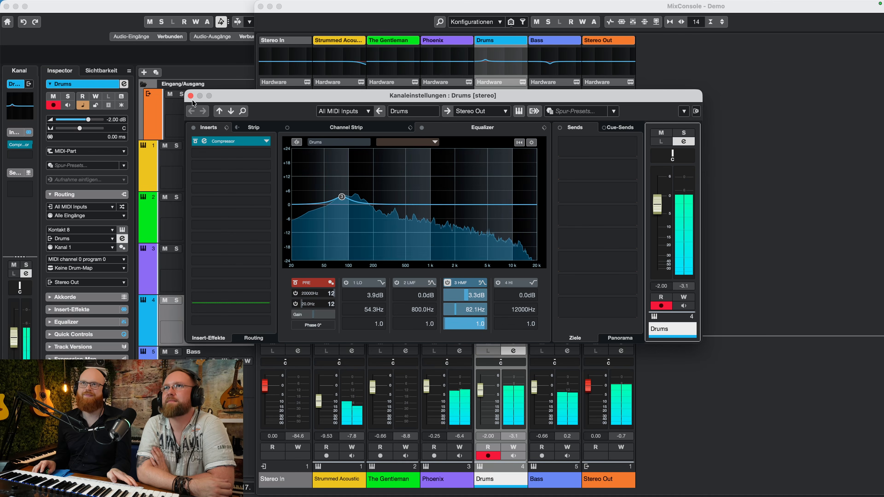
- Close the Drums channel settings and copy the Drums compressor to the first insert slot of the Bass channel
click(191, 97)
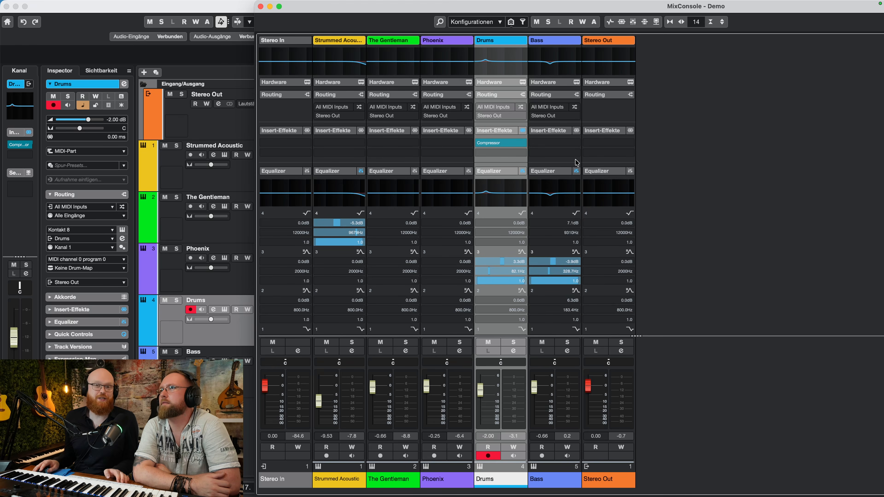
mouse_move(509, 148)
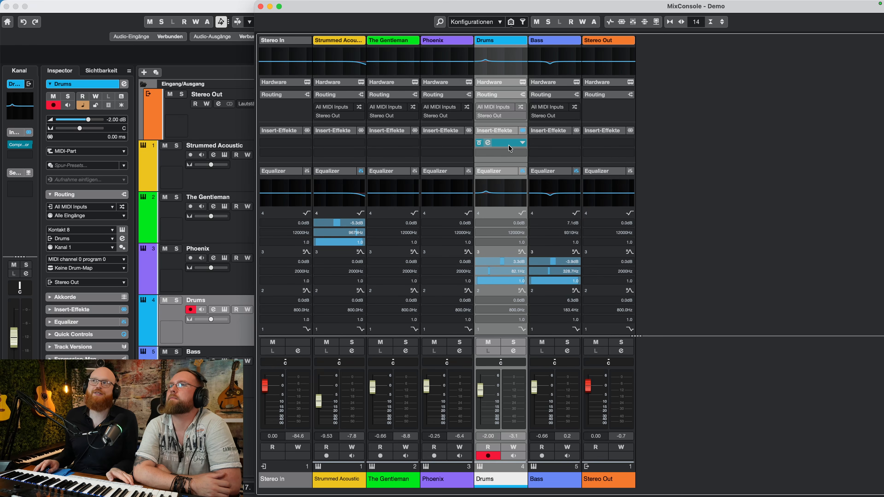
drag(505, 145, 556, 143)
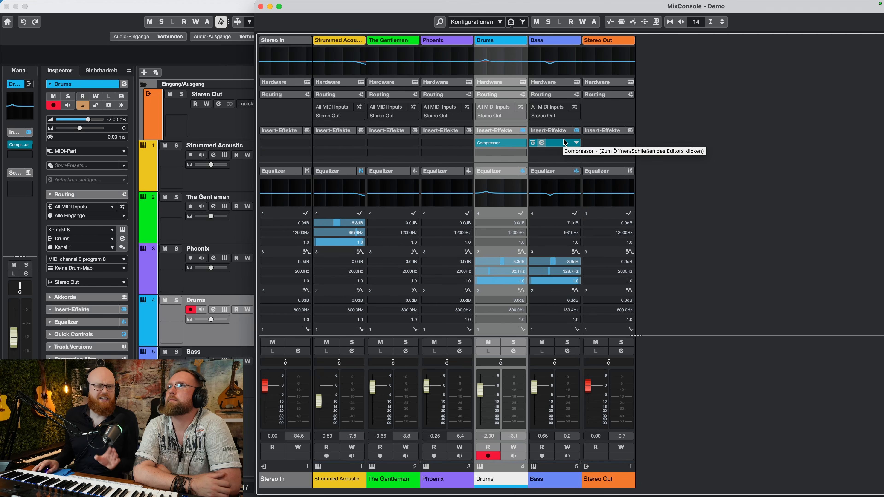
- Load the Rock Bass Compression preset into the compressor on the Bass channel
click(542, 146)
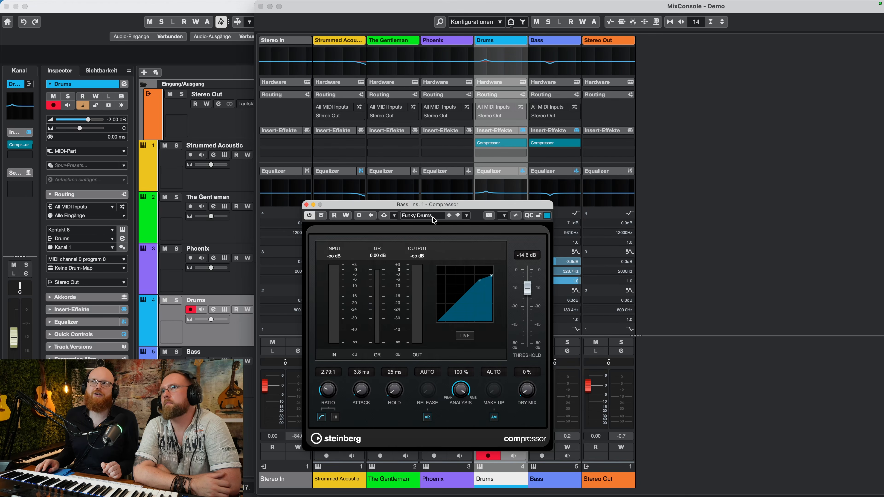
click(435, 216)
scroll(473, 305, down, 5)
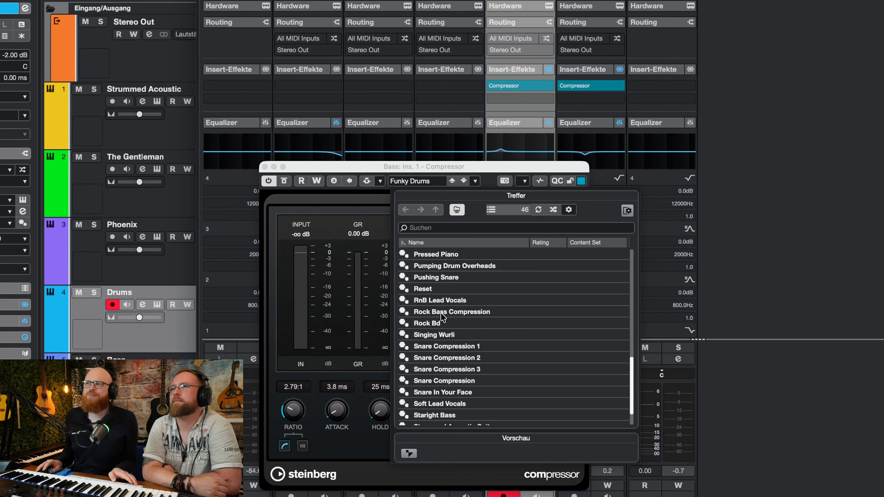
double_click(440, 313)
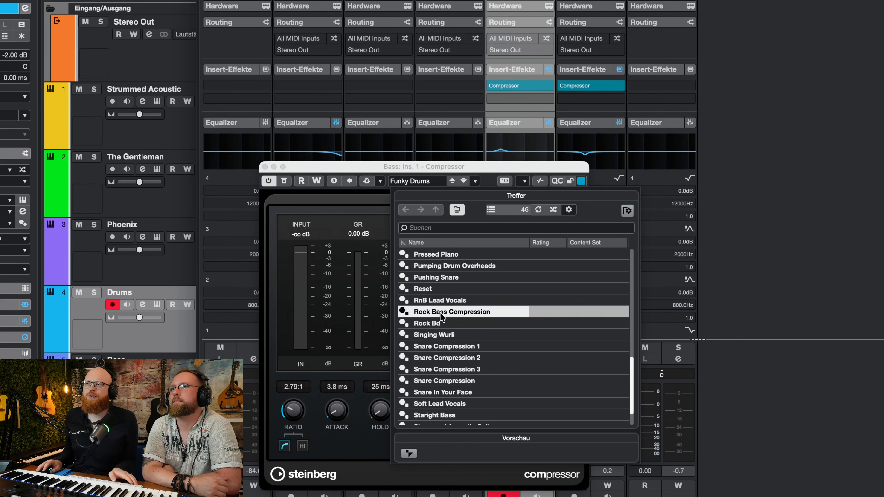
- Set the Bass compressor threshold to -17.3 dB and compare the playback with the compressor bypassed and active
mouse_move(556, 285)
mouse_down()
mouse_move(557, 276)
mouse_move(557, 285)
mouse_up()
key(space)
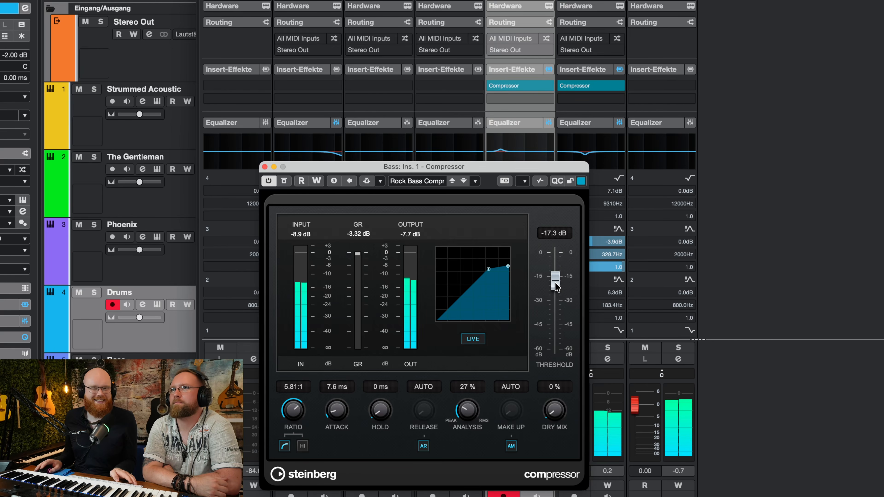
click(284, 184)
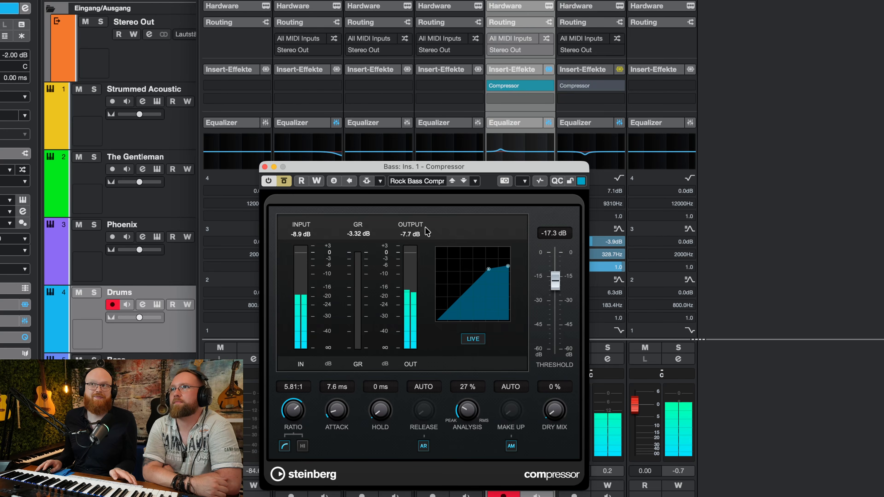
click(285, 182)
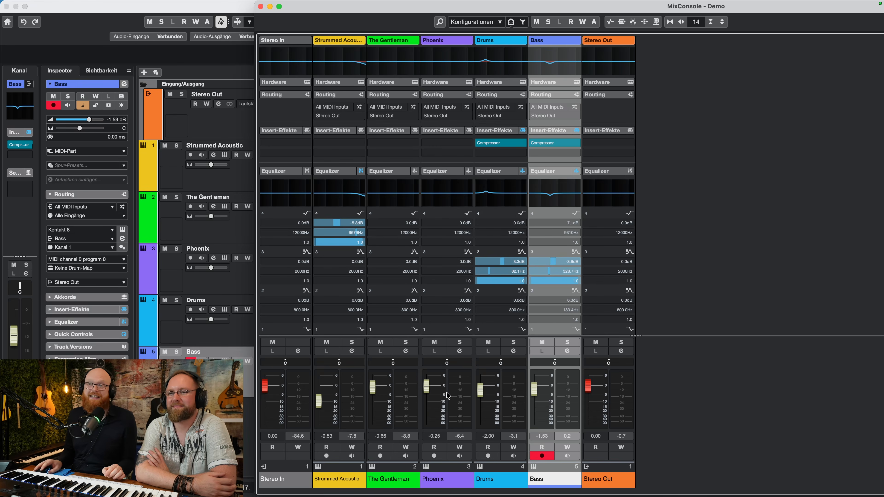
- Open the channel settings for Phoenix and insert the RoomWorks SE reverb in its first insert slot
click(445, 481)
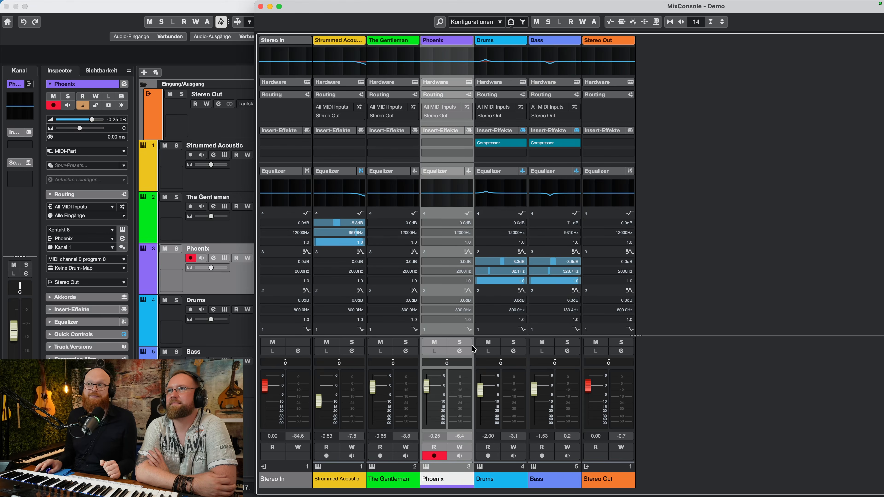
click(460, 351)
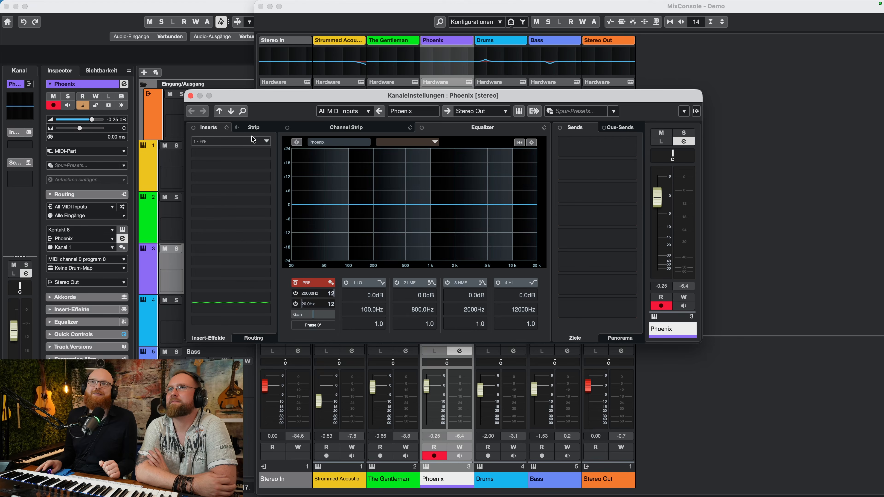
click(266, 142)
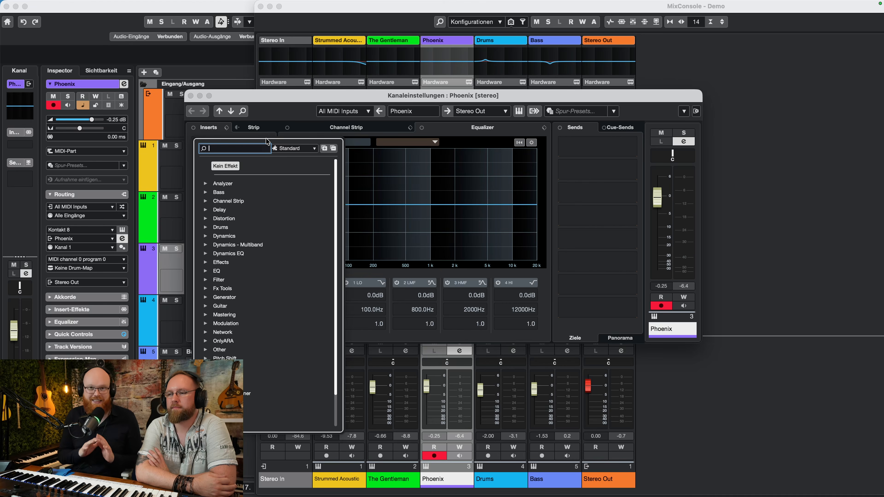
text(roomwo)
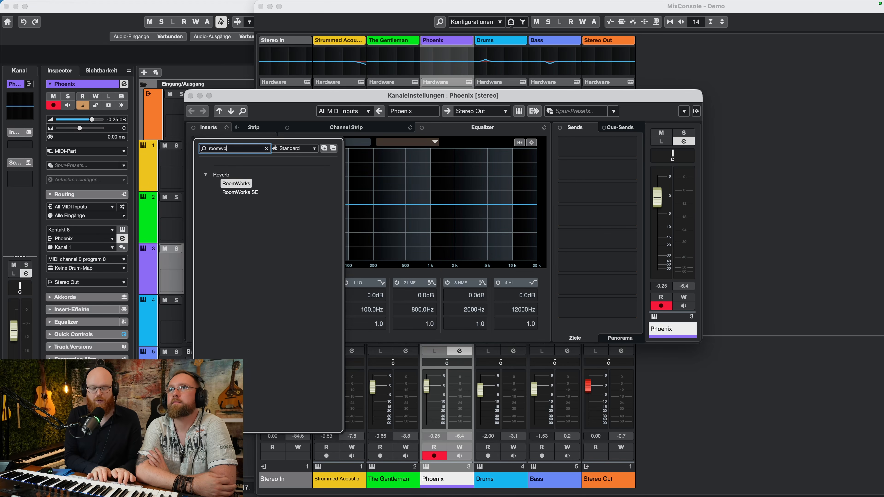
text(r)
click(246, 191)
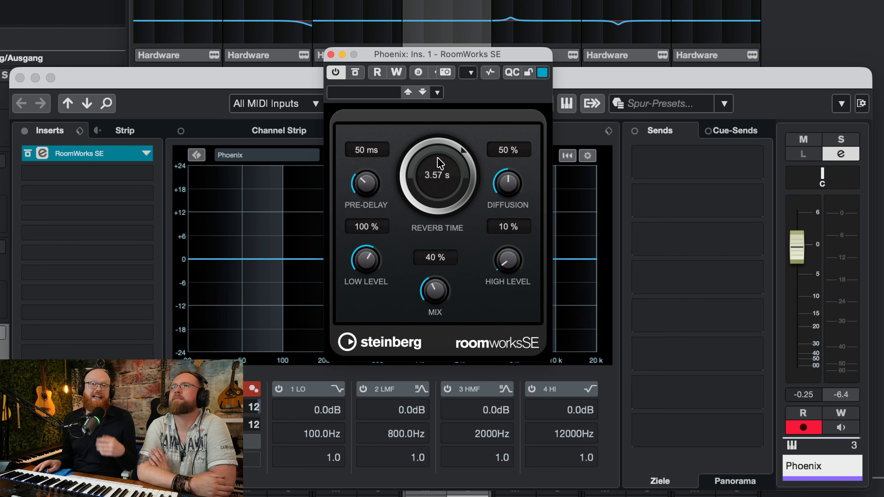
- Try RoomWorks SE reverb times of 3.04 s, 0.32 s and 7.27 s with a 39% mix on the Phoenix channel
mouse_move(439, 163)
mouse_down()
mouse_move(441, 207)
mouse_move(445, 178)
mouse_up()
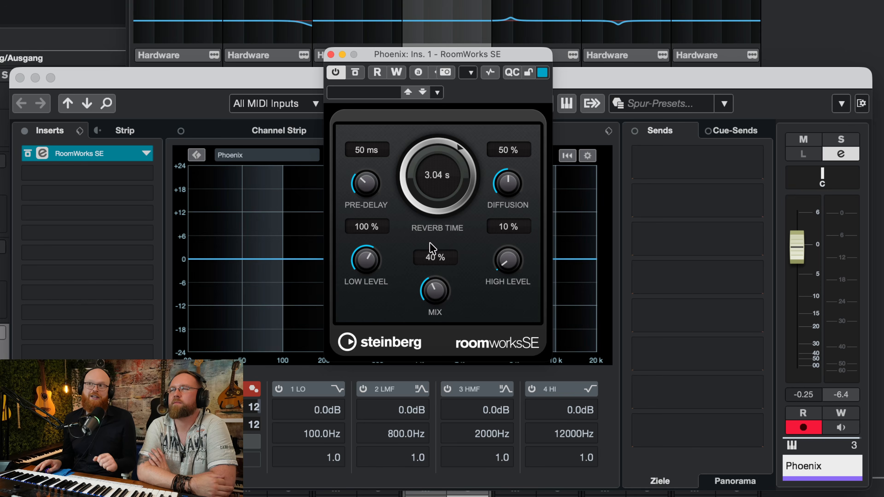
drag(431, 354, 429, 192)
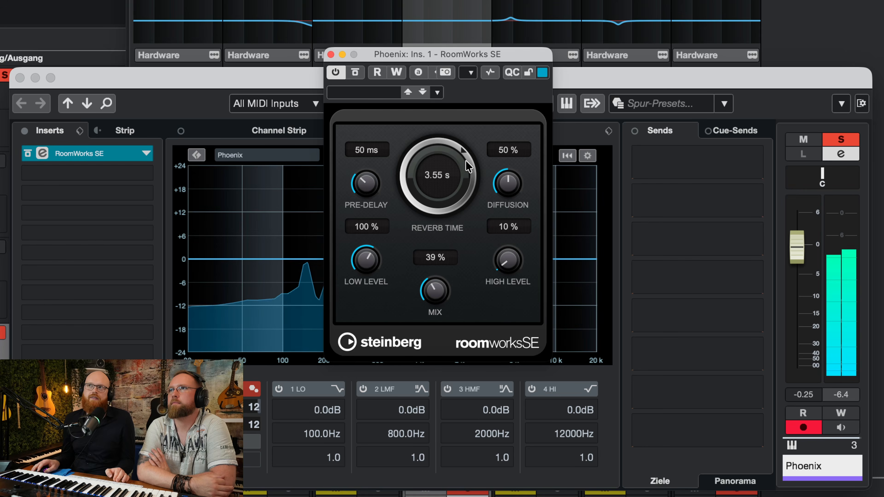
drag(464, 153, 449, 218)
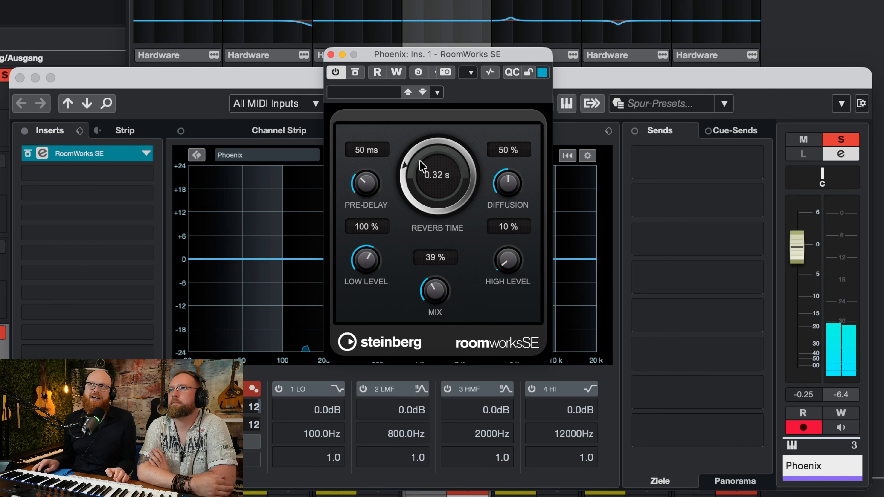
drag(431, 177, 446, 97)
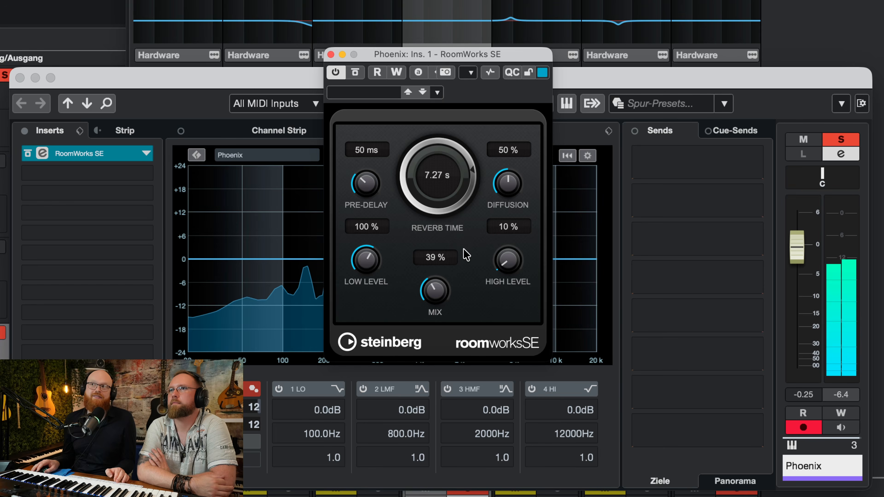
- Try RoomWorks SE mix amounts of 17%, 41% and 10% on Phoenix, with reverb times of 2.68 s and 3.40 s
drag(433, 285, 440, 322)
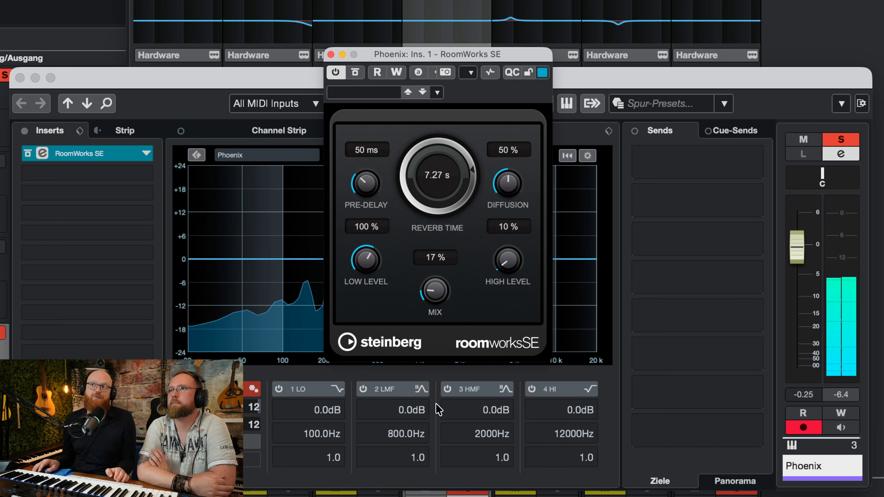
drag(435, 291, 447, 200)
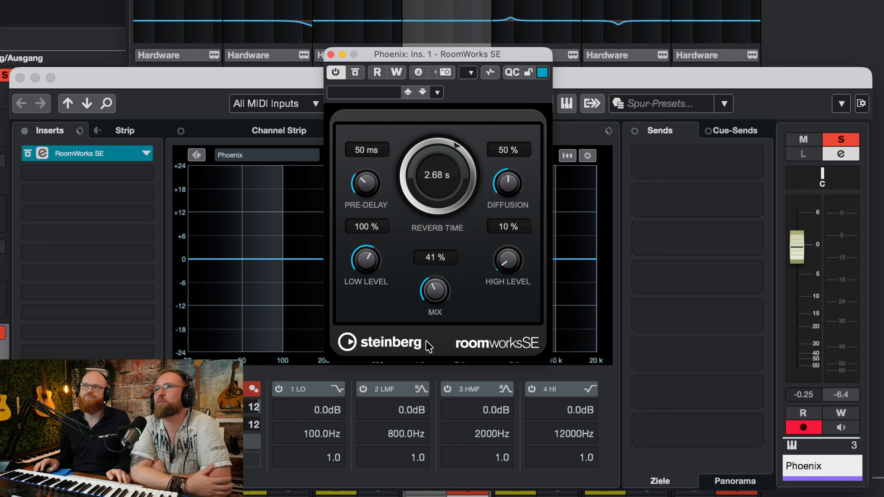
drag(434, 292, 434, 297)
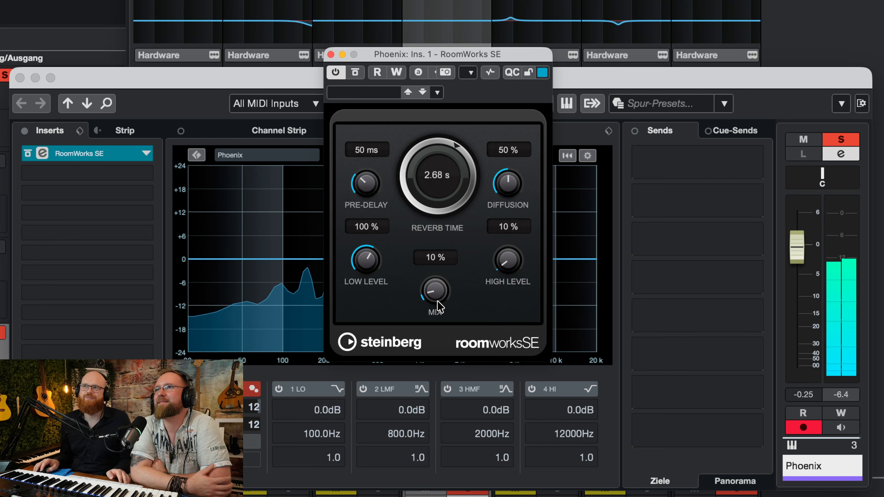
drag(453, 207, 456, 199)
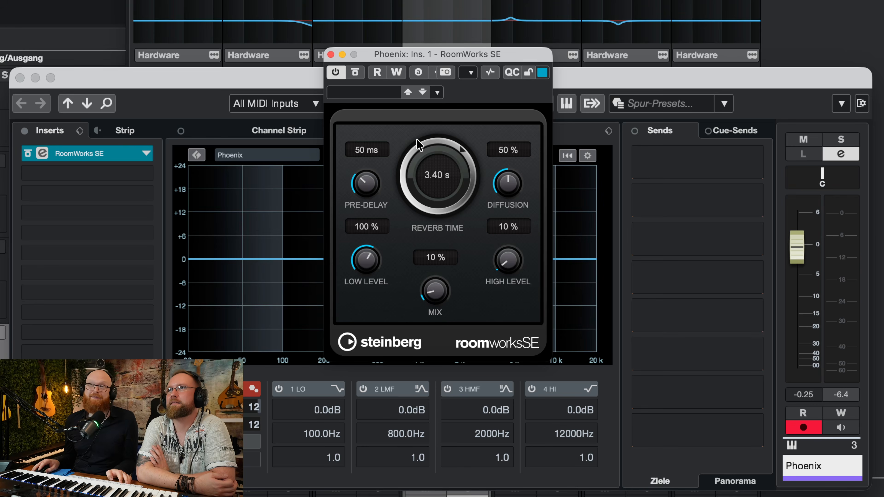
- Browse the RoomWorks SE presets for Phoenix and close the list without loading one
click(358, 93)
scroll(412, 261, up, 10)
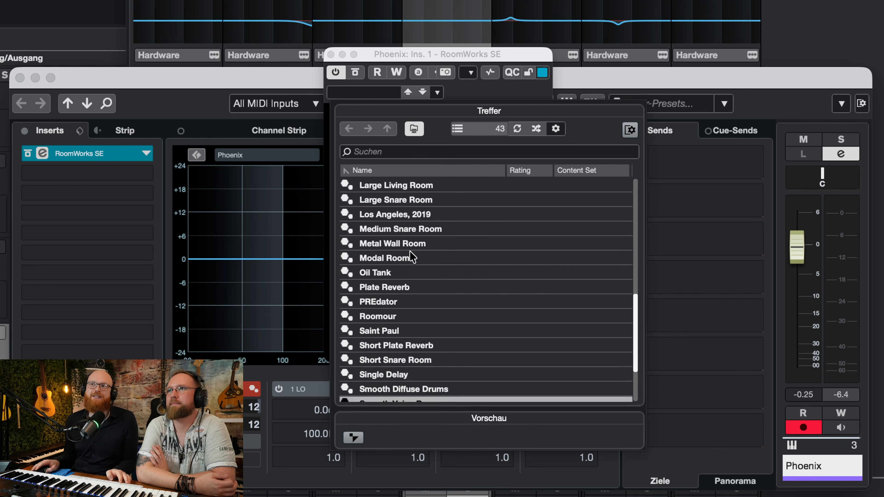
scroll(412, 261, up, 1)
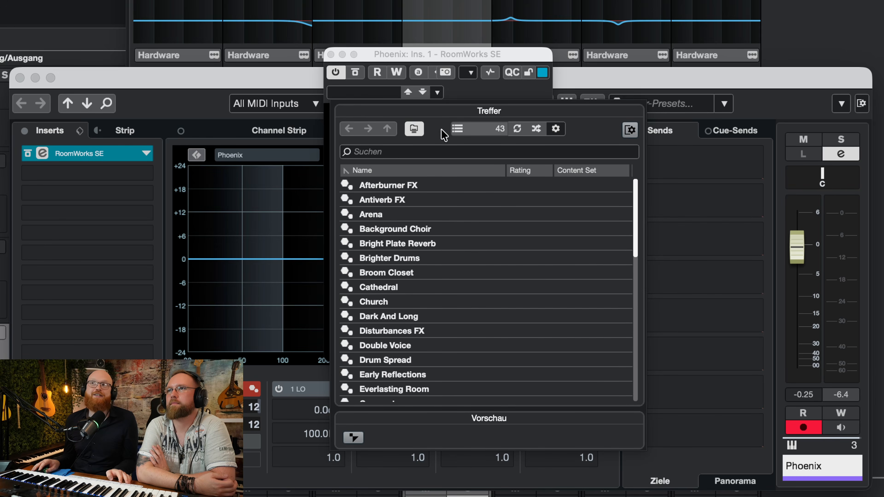
click(459, 101)
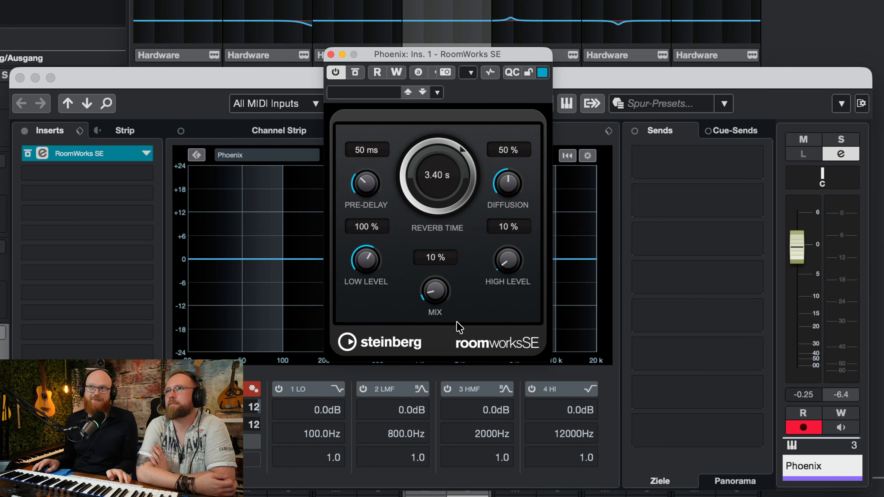
- Set the Phoenix reverb's mix to 9% and its reverb time to 2.33 s during full-mix playback
scroll(440, 299, down, 1)
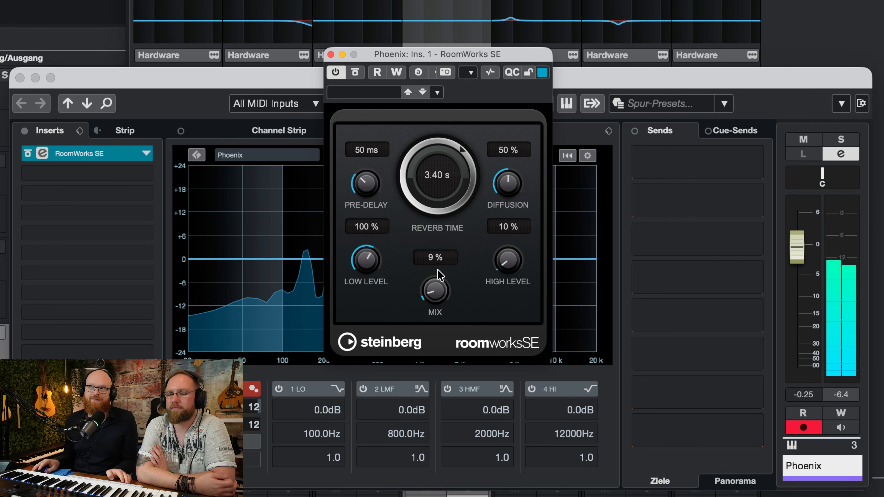
scroll(448, 188, down, 10)
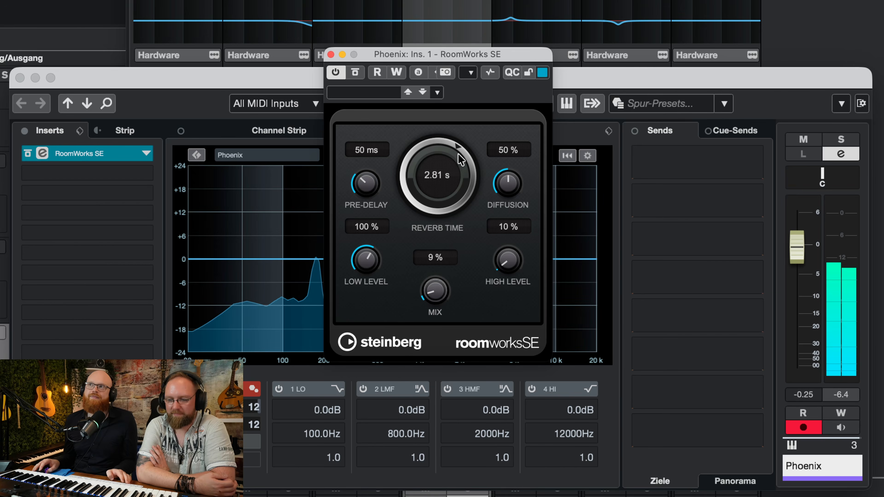
scroll(466, 166, up, 3)
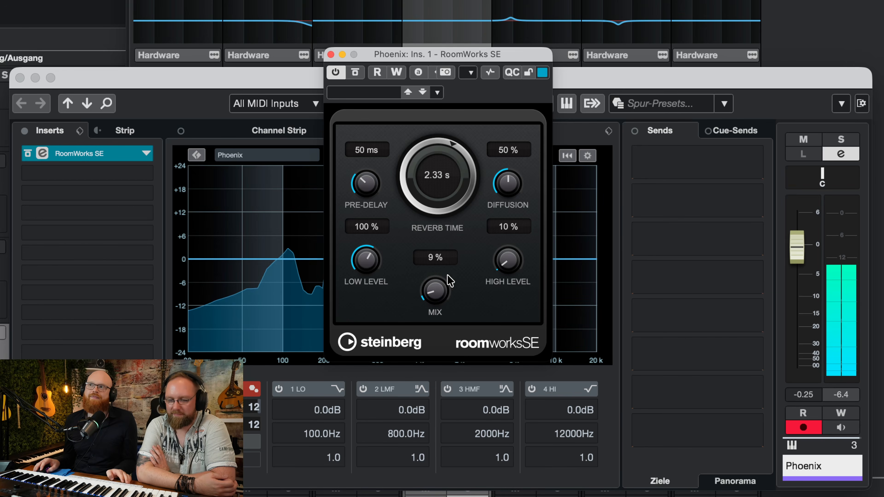
scroll(448, 285, up, 1)
- Switch to the MeinHomestudio.de website, open the Kostenloses Mixing-Feedback offer and read through to its mix upload section
scroll(447, 287, down, 2)
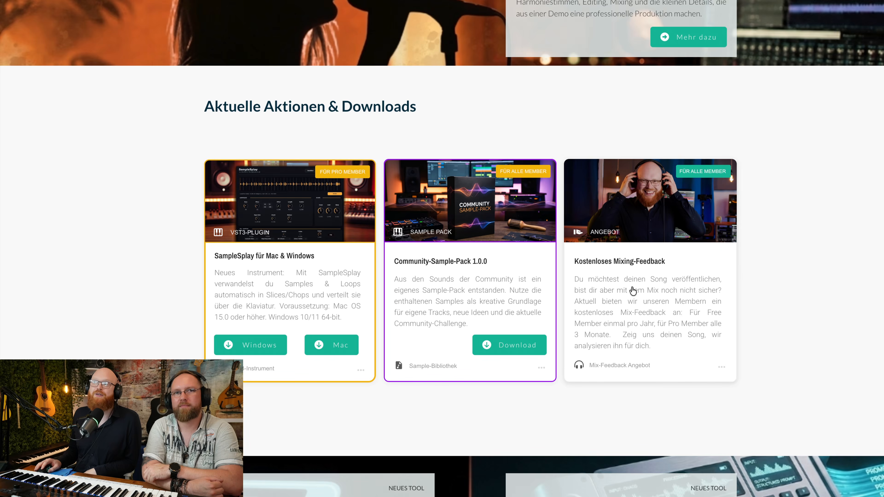
click(627, 266)
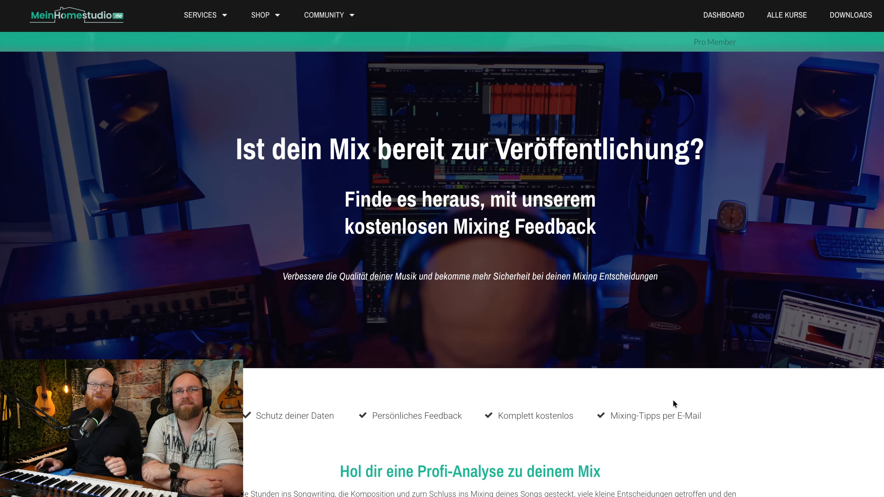
scroll(674, 404, down, 5)
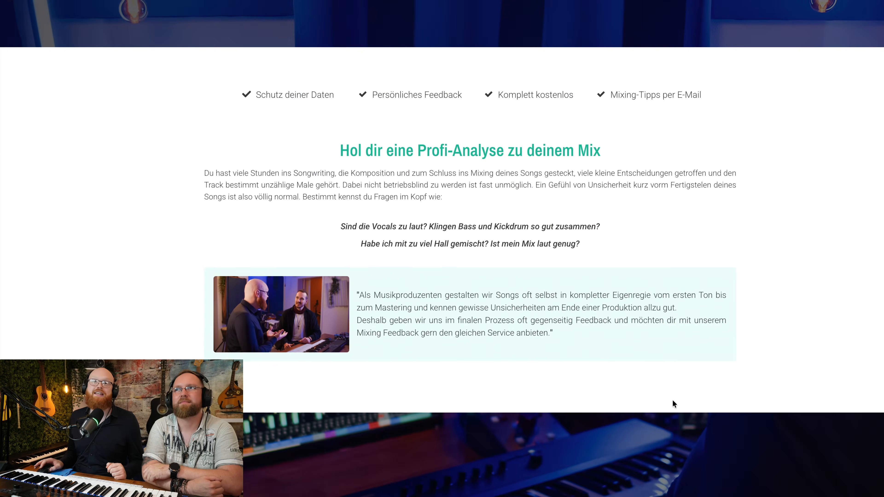
scroll(674, 404, down, 8)
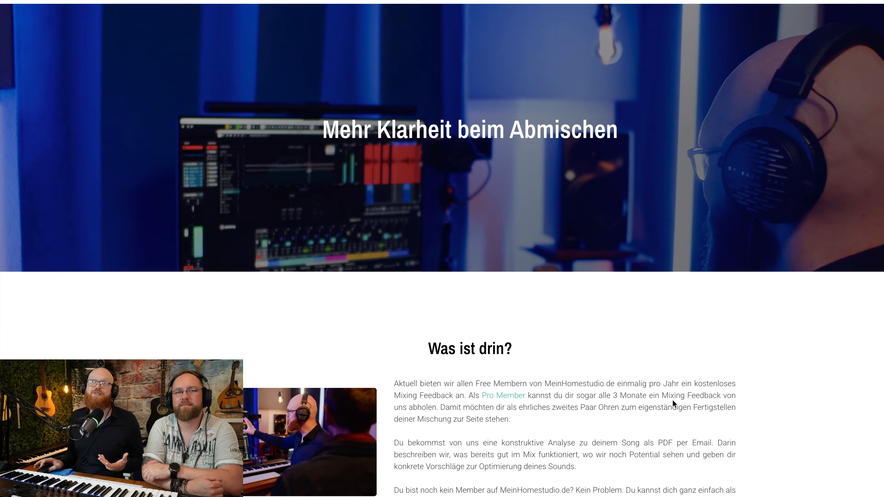
scroll(674, 404, down, 6)
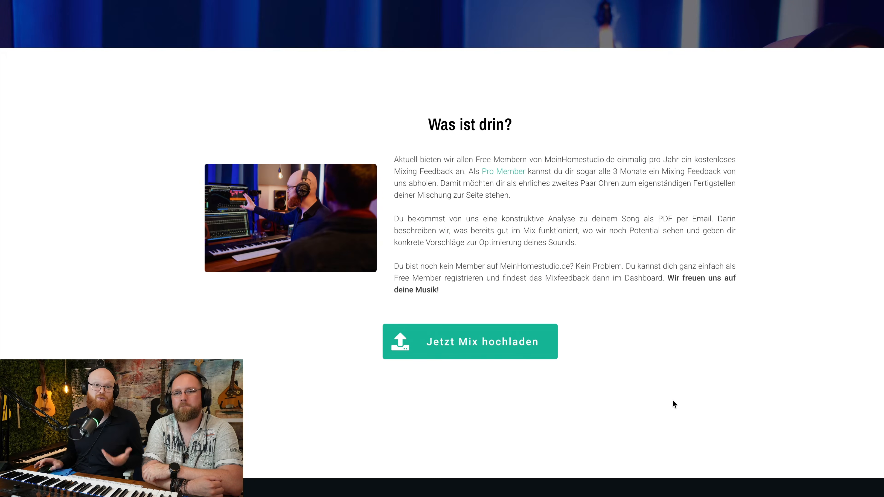